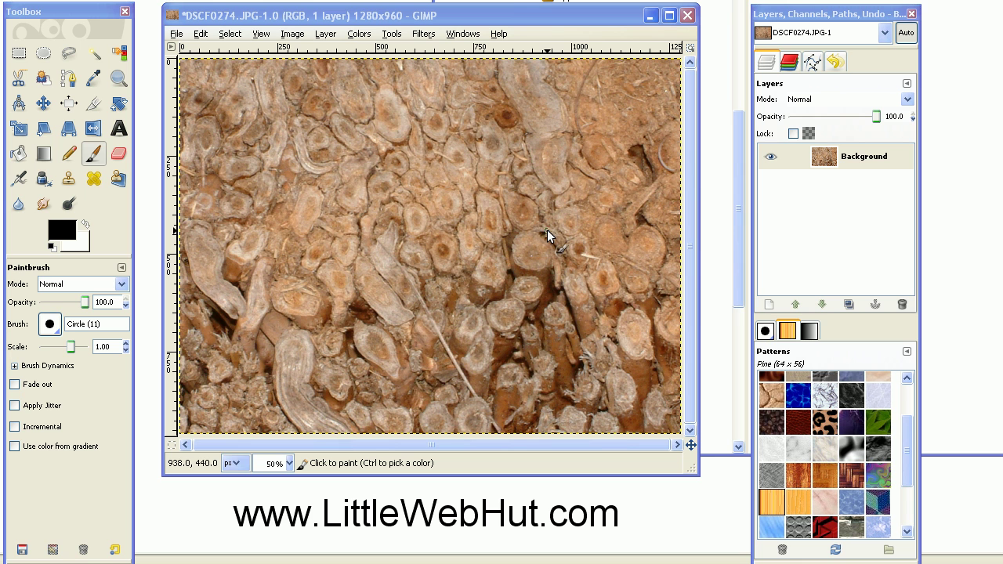
# Step: Add an alpha channel to the Background layer of DSCF0274.JPG from its Layers context menu
pyautogui.rightClick(861, 163)
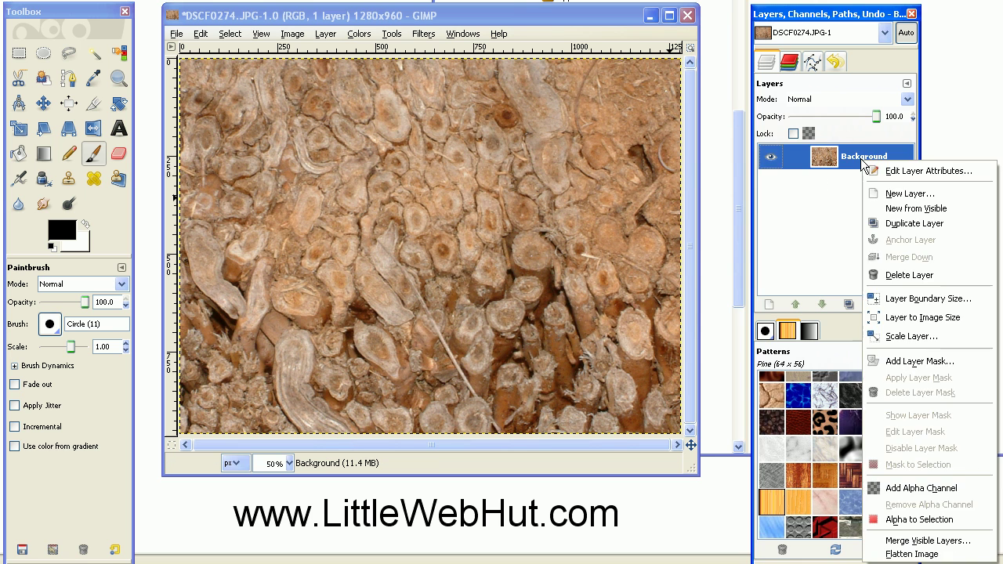
pyautogui.click(897, 489)
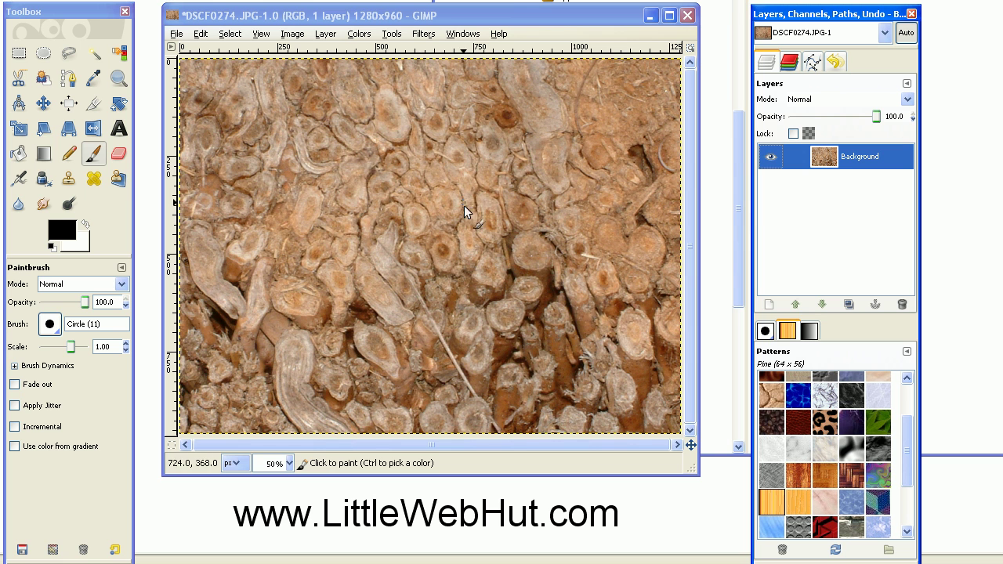
# Step: Draw a Shift-locked square Rectangle Select in the upper middle, then Crop to Selection (268×268)
pyautogui.click(19, 54)
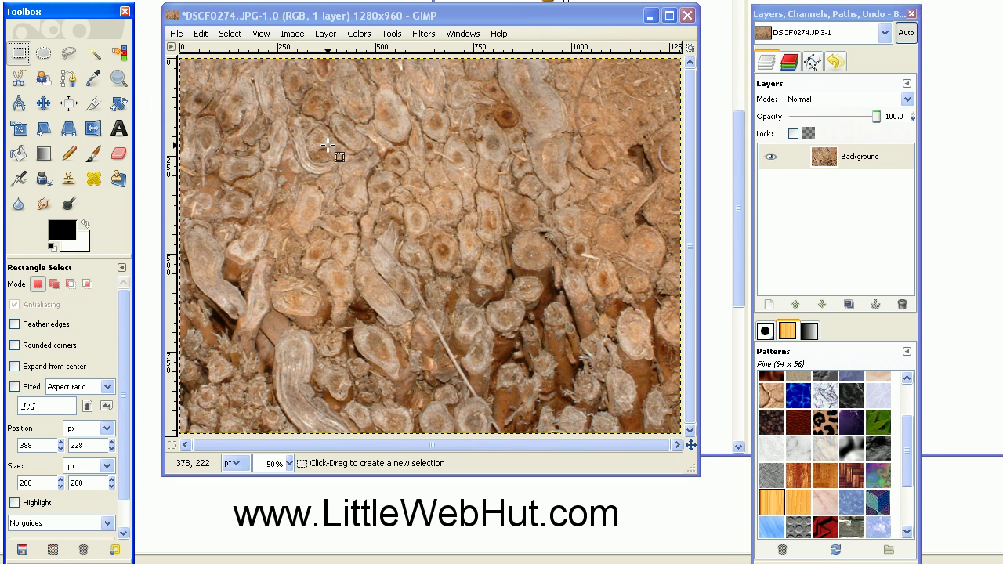
pyautogui.moveTo(328, 145); pyautogui.dragTo(425, 249)
pyautogui.press('shift')
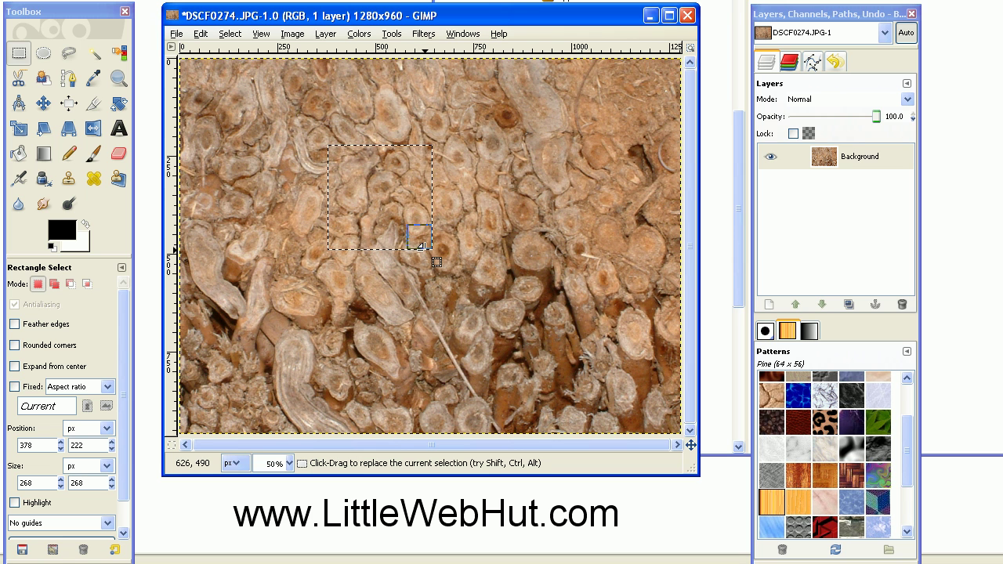
pyautogui.click(295, 35)
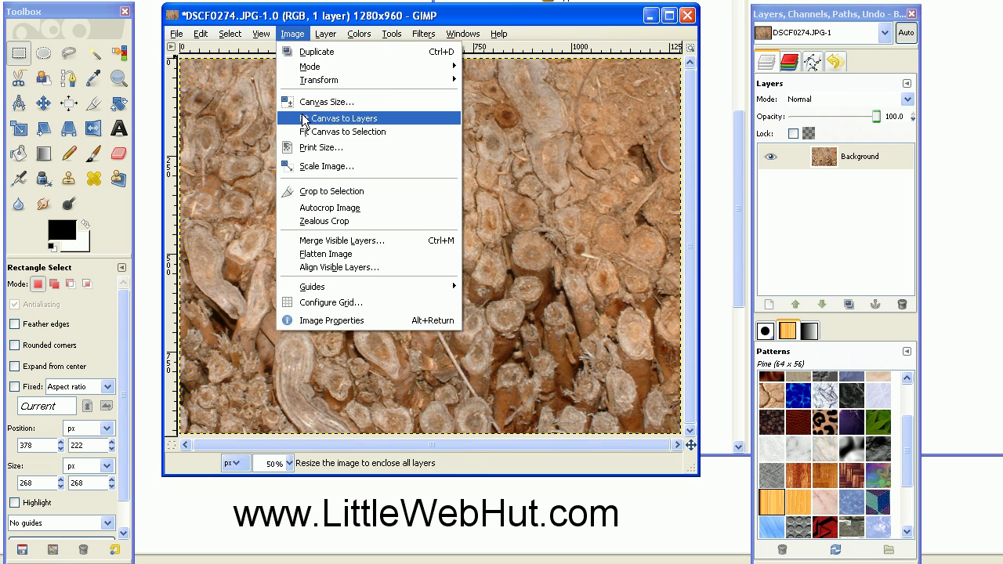
pyautogui.click(337, 192)
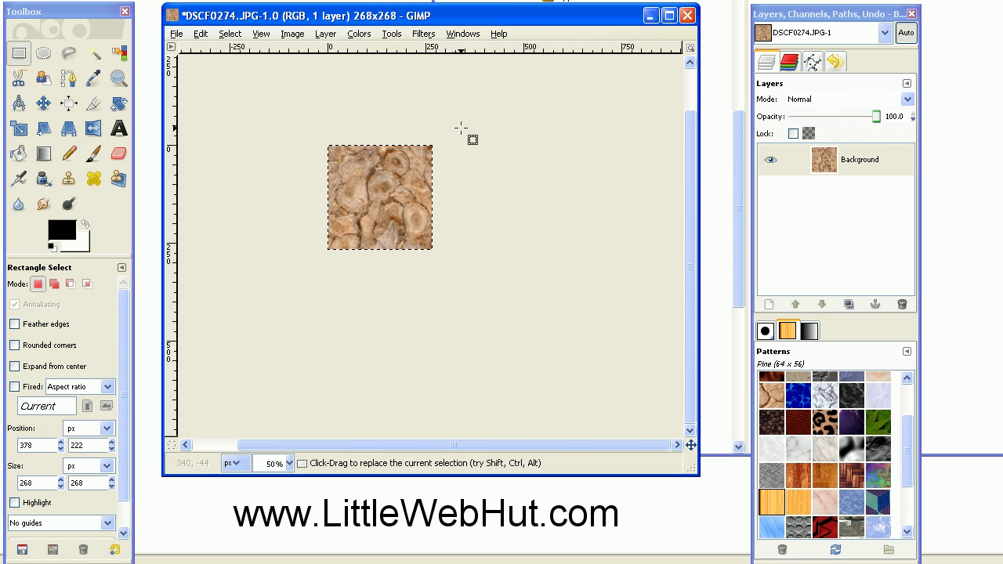
# Step: Apply Brightness-Contrast with Contrast set to 21 on the cropped square
pyautogui.click(360, 35)
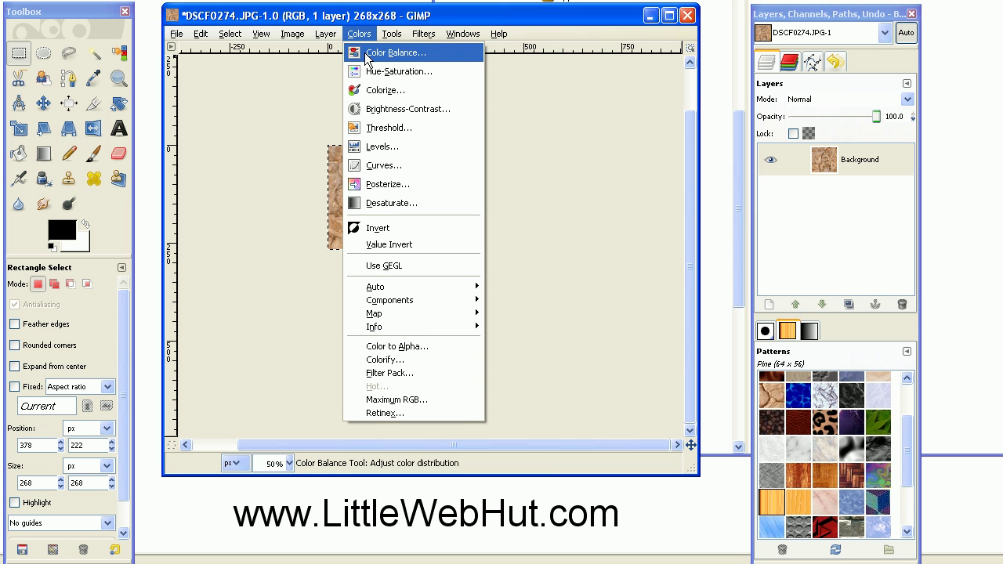
pyautogui.click(379, 108)
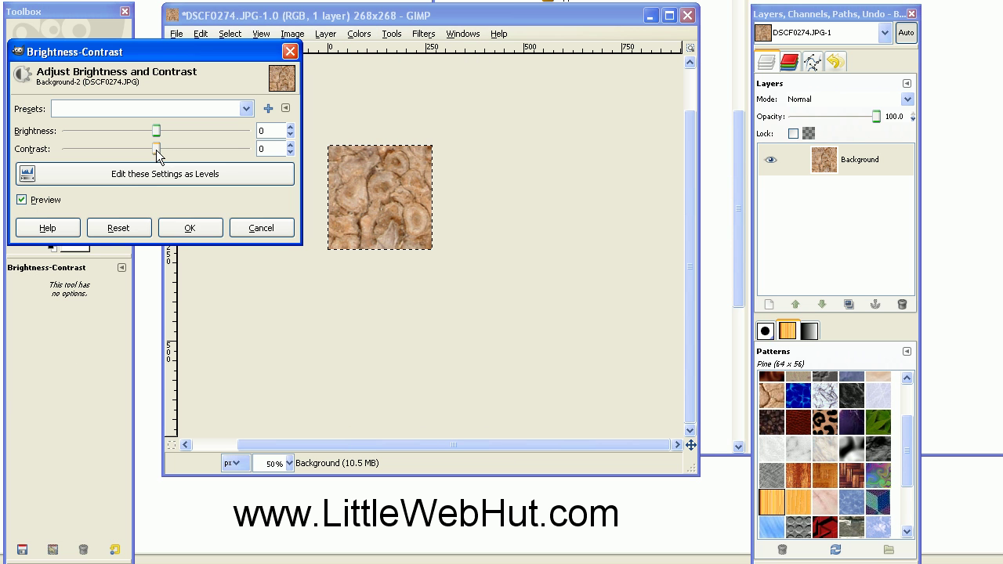
pyautogui.click(157, 149)
pyautogui.moveTo(157, 148); pyautogui.dragTo(171, 149)
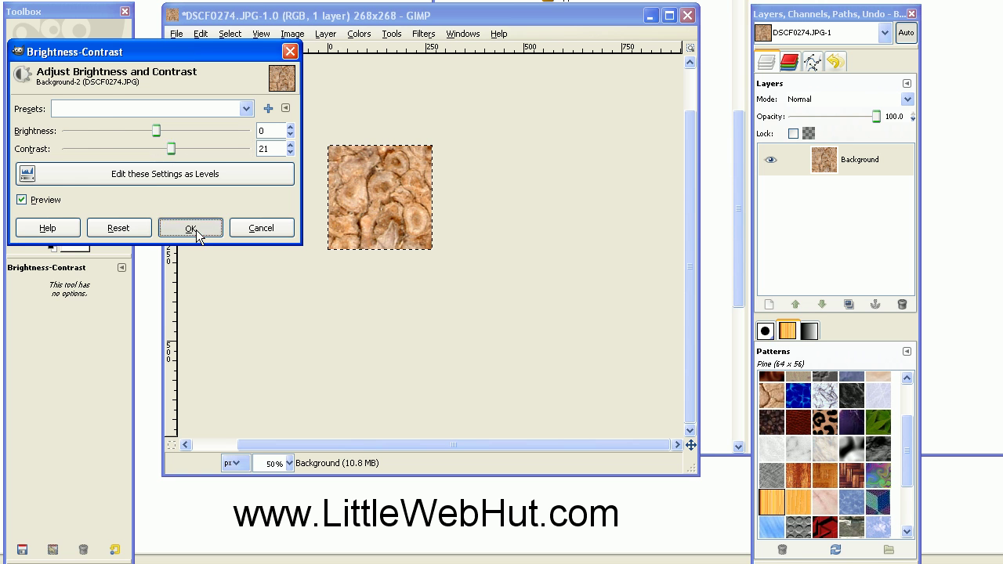
pyautogui.click(190, 228)
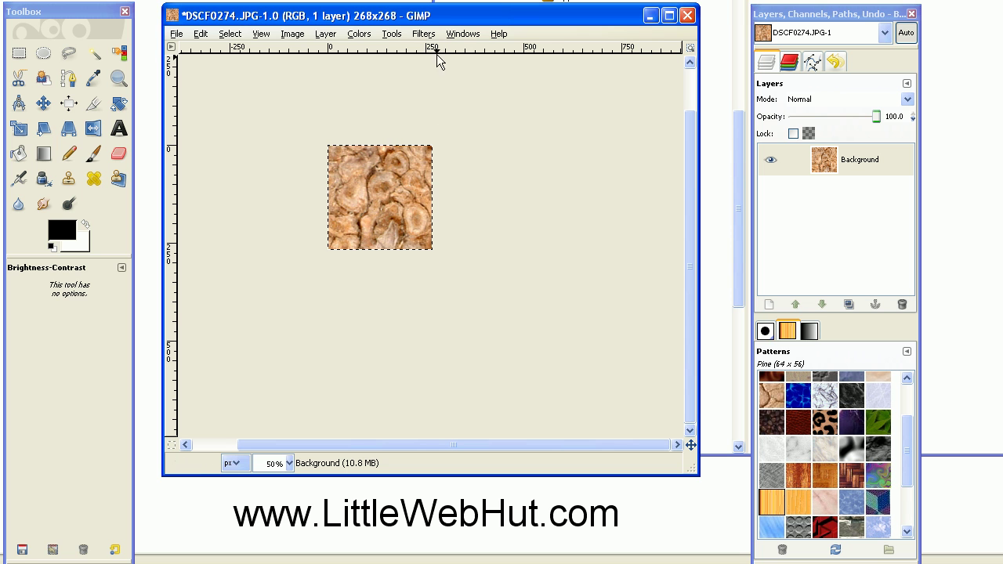
# Step: Run Map > Tile at 1000×1000 into a new image and zoom in on the repeat
pyautogui.click(422, 34)
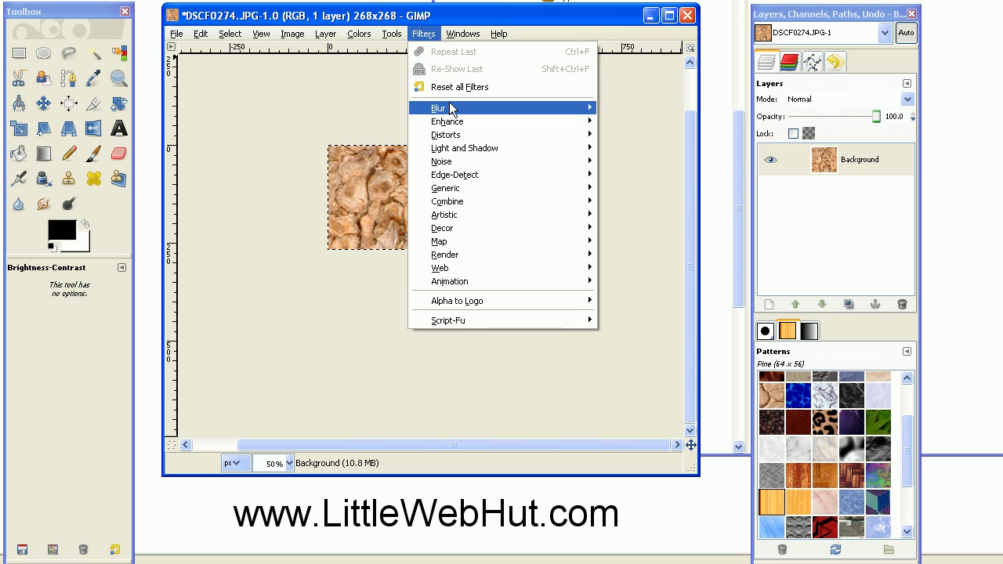
pyautogui.moveTo(510, 238)
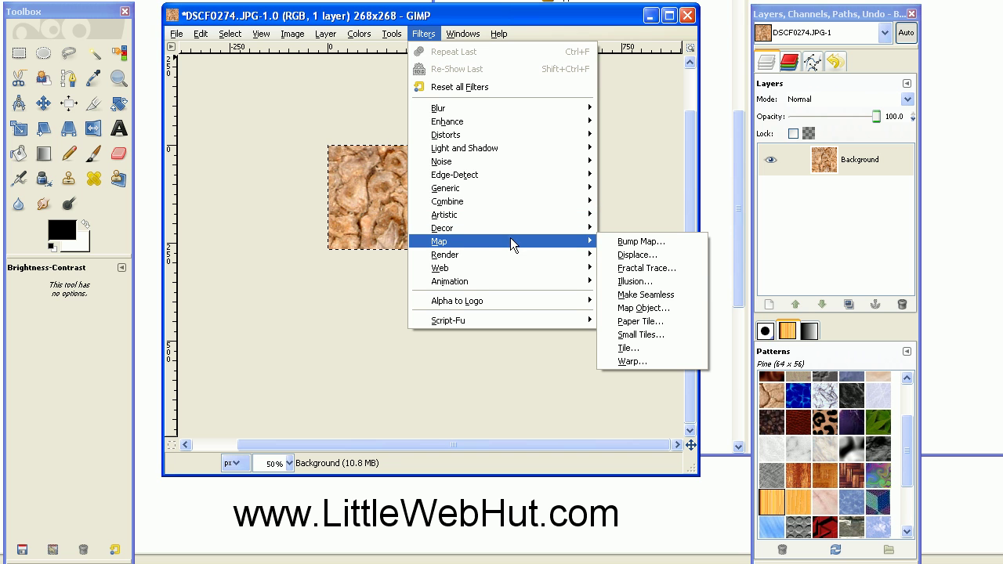
pyautogui.click(633, 348)
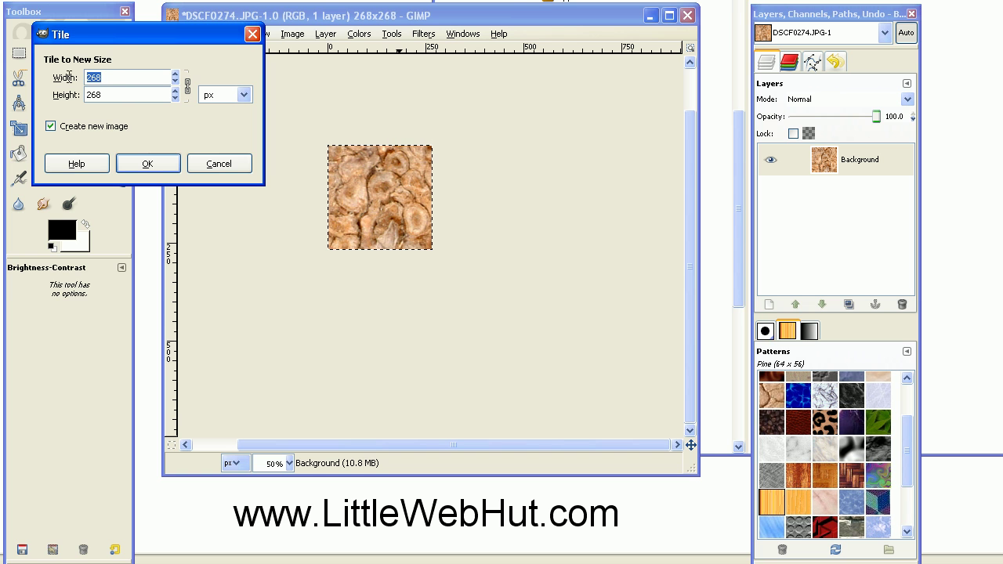
pyautogui.write('1000')
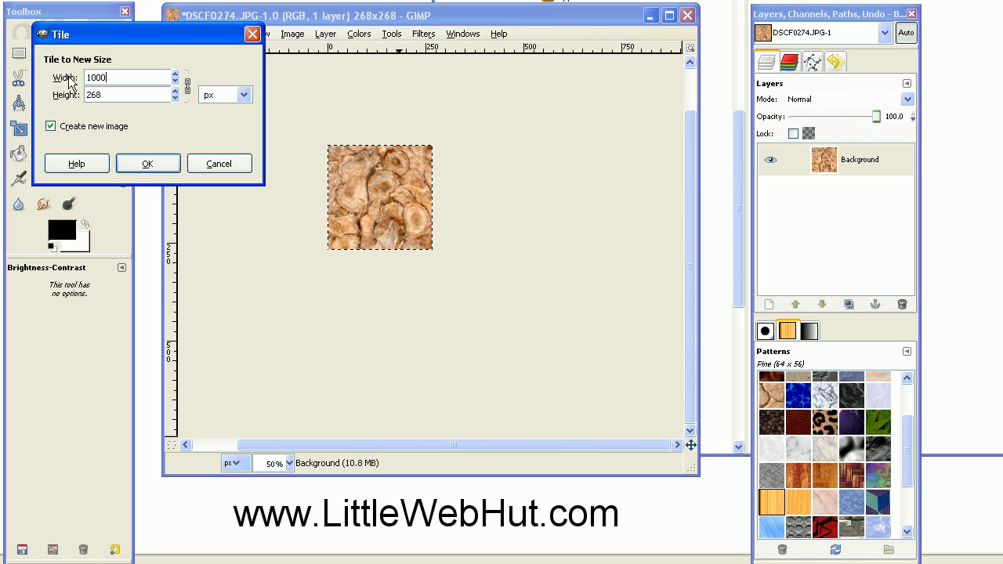
pyautogui.doubleClick(114, 95)
pyautogui.write('1000')
pyautogui.click(145, 162)
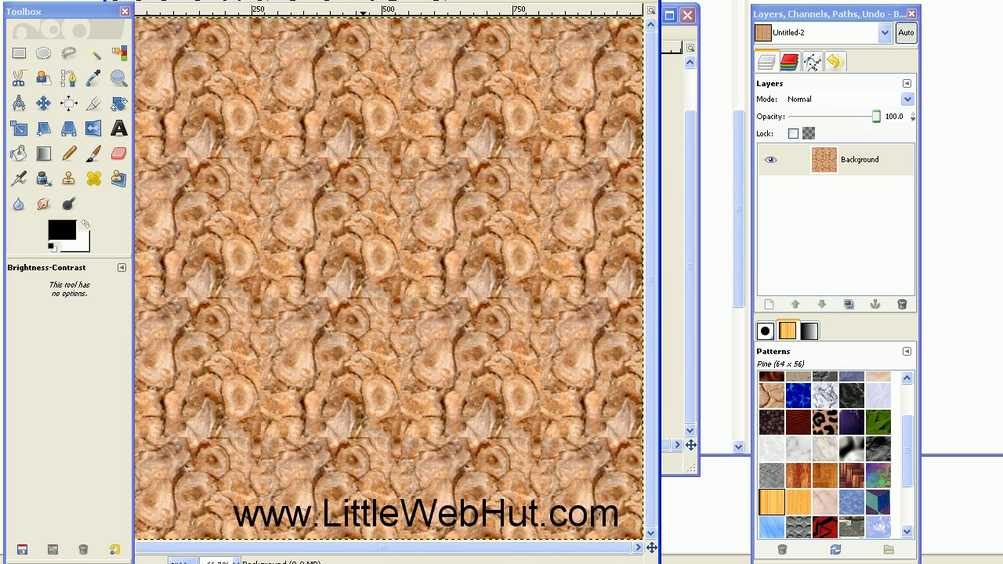
pyautogui.moveTo(356, 0); pyautogui.dragTo(402, 18)
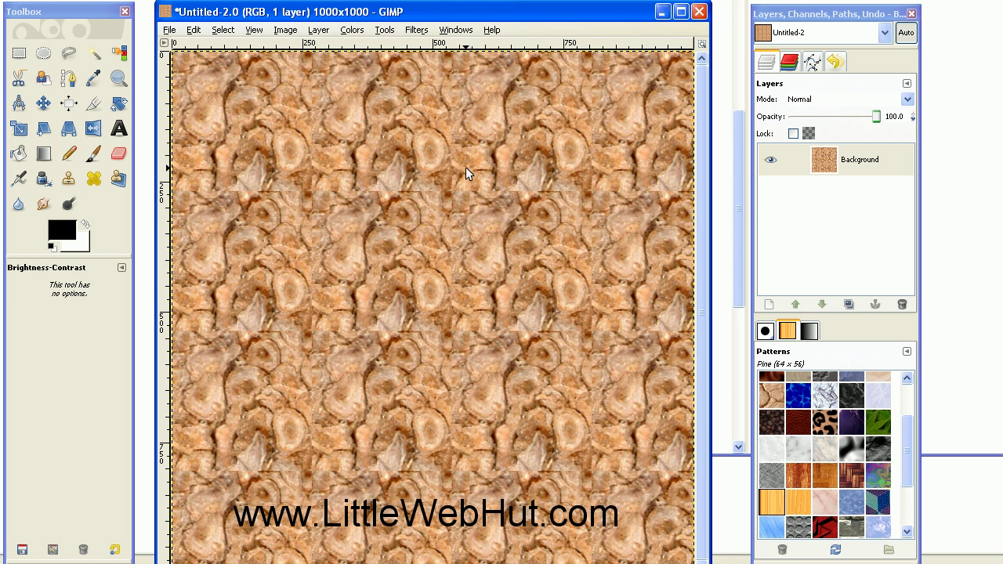
pyautogui.scroll(2, 563, 189)
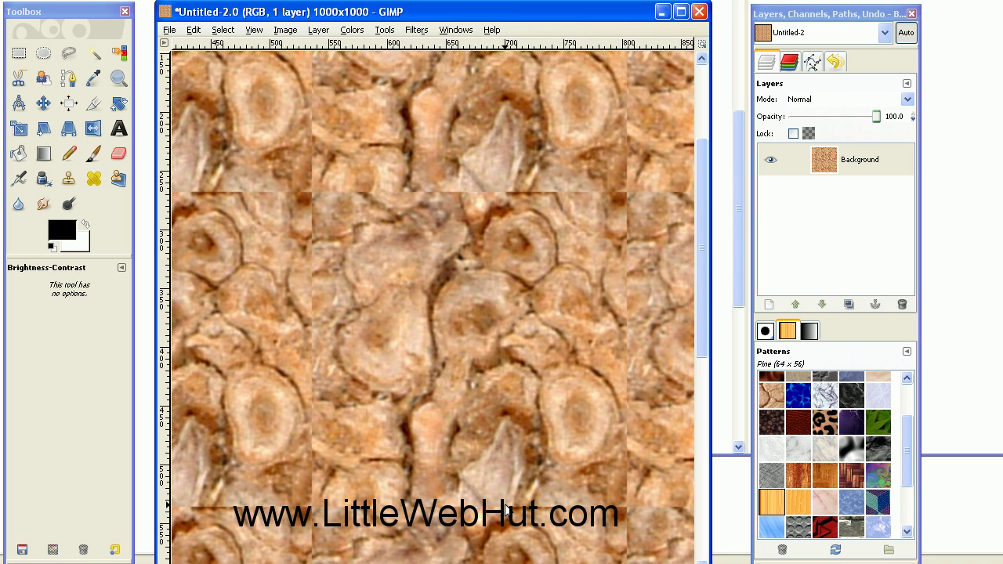
# Step: Close the tiled test image without saving, then apply Map > Make Seamless to the square
pyautogui.click(698, 12)
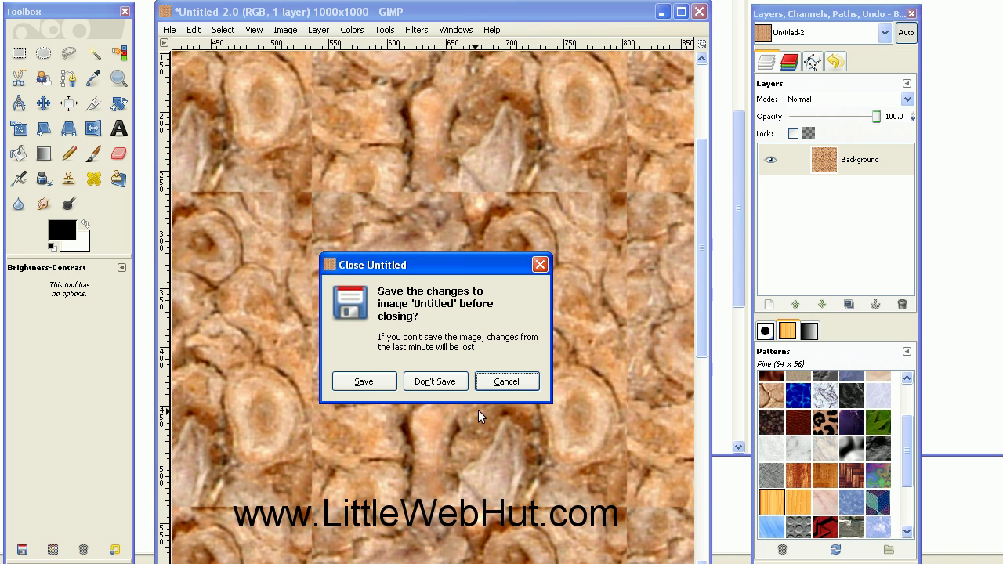
pyautogui.click(420, 379)
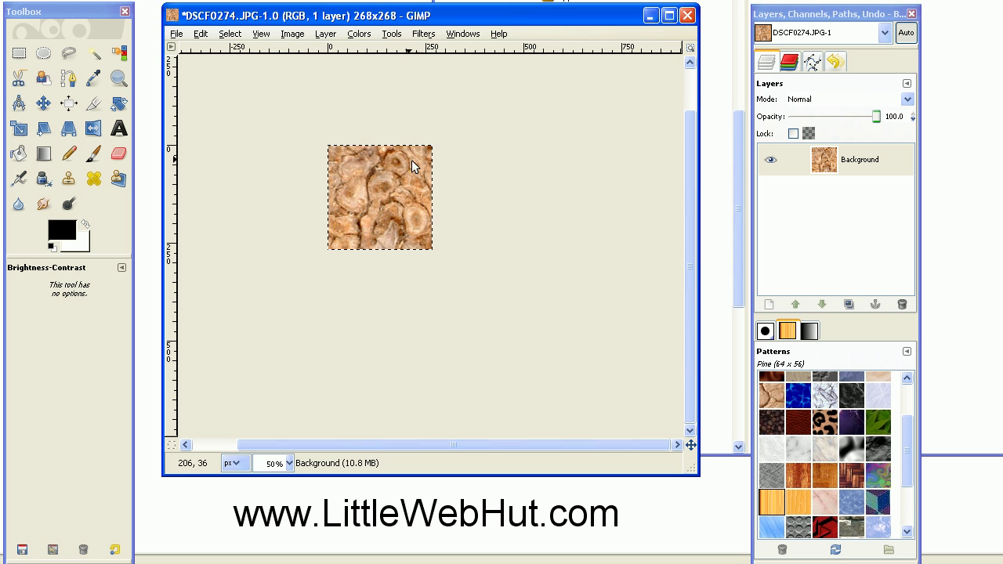
pyautogui.click(423, 34)
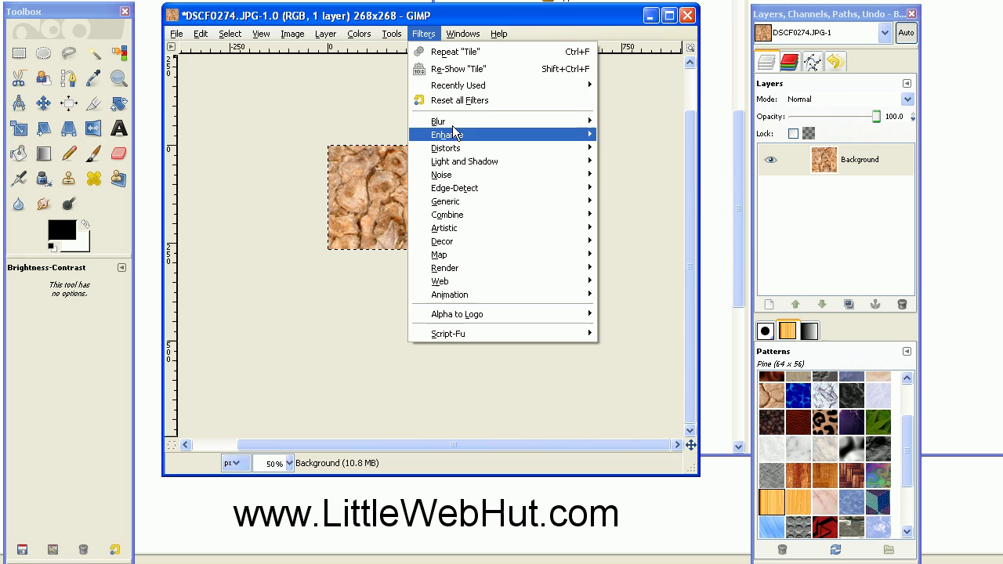
pyautogui.moveTo(506, 254)
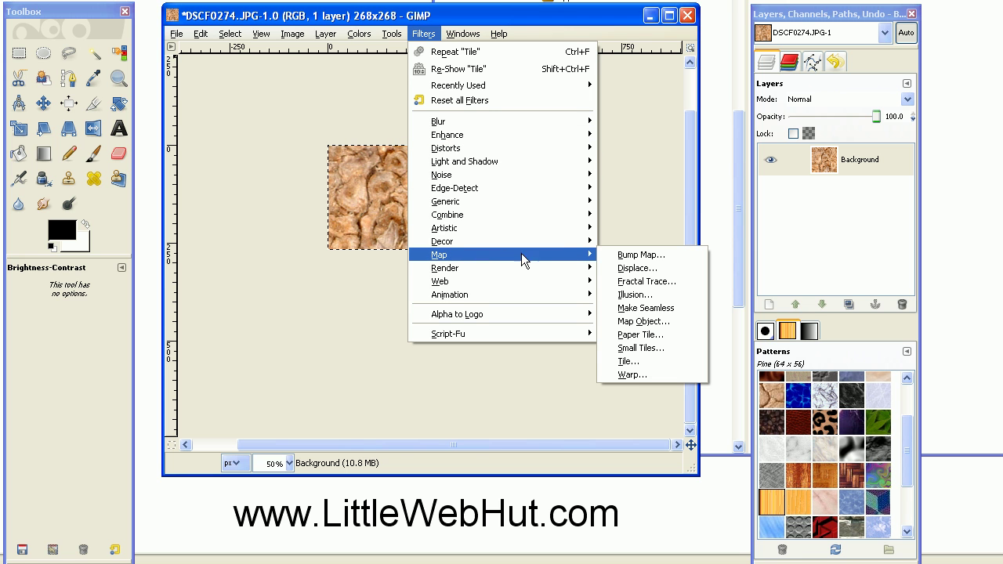
pyautogui.click(649, 310)
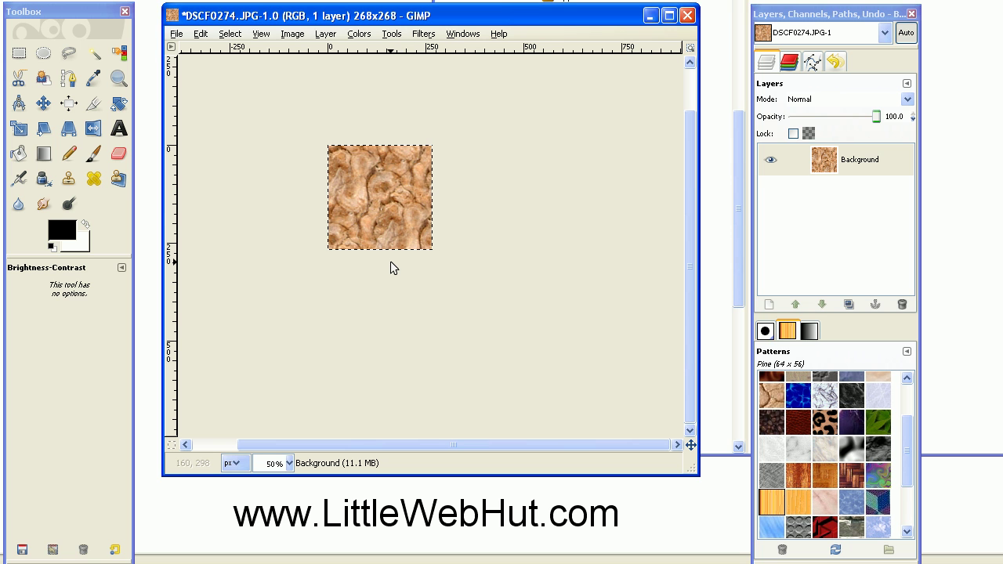
pyautogui.click(427, 37)
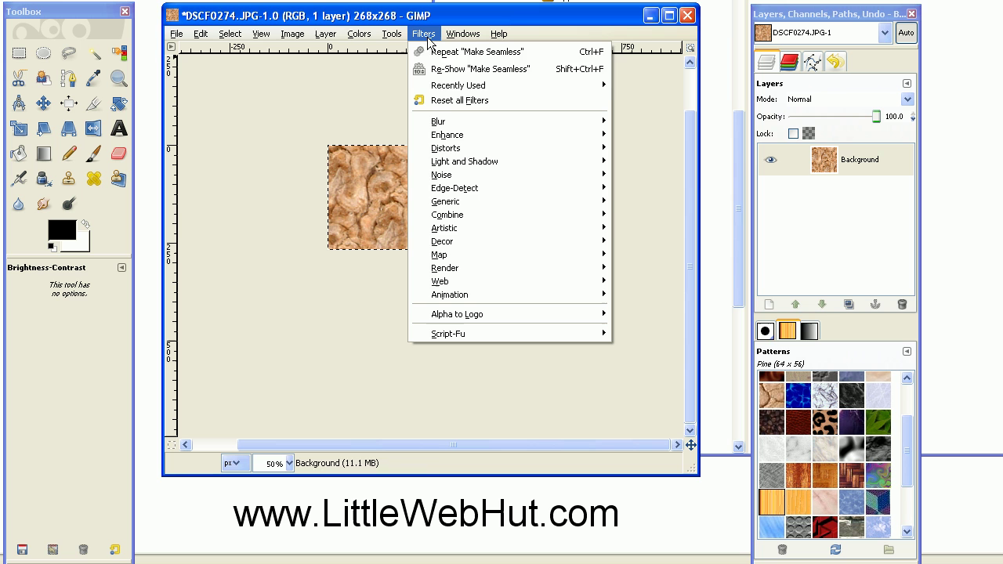
pyautogui.moveTo(486, 253)
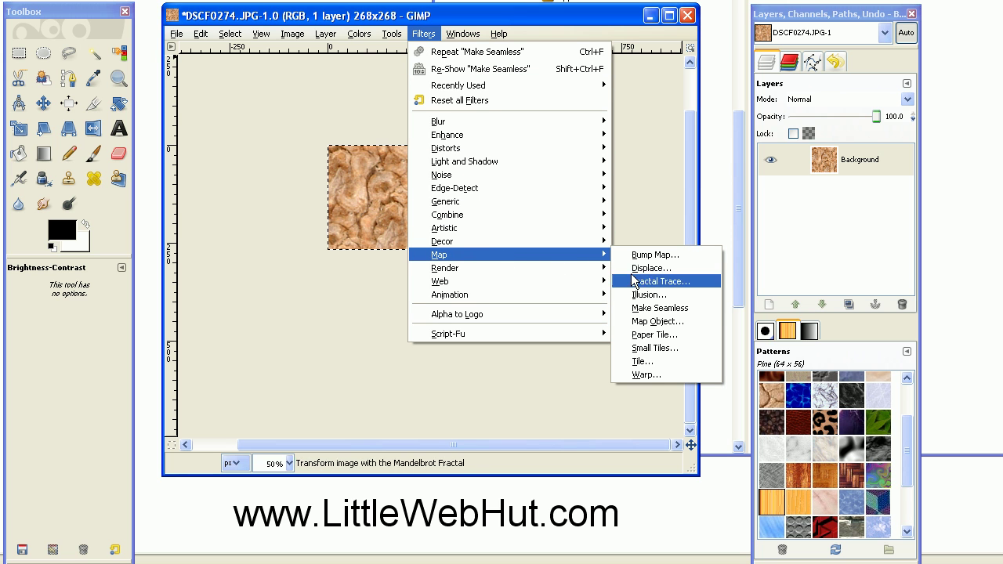
pyautogui.click(650, 362)
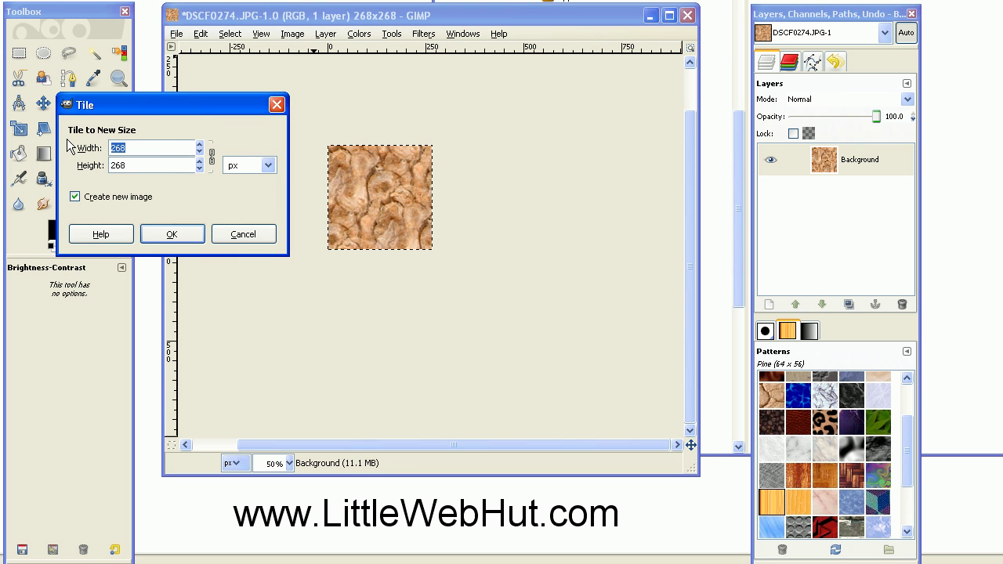
pyautogui.write('1000')
pyautogui.click(185, 238)
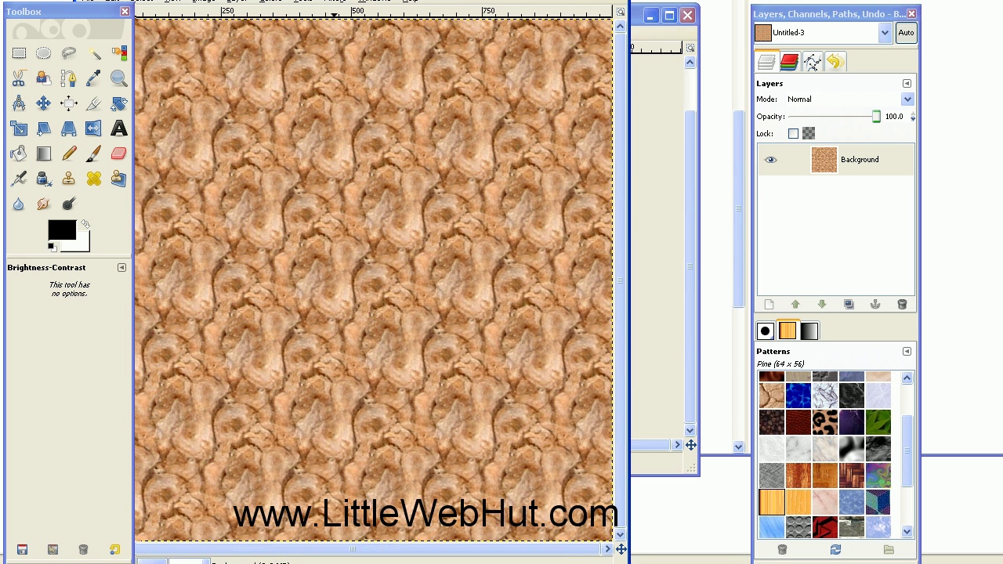
pyautogui.moveTo(331, 0); pyautogui.dragTo(426, 33)
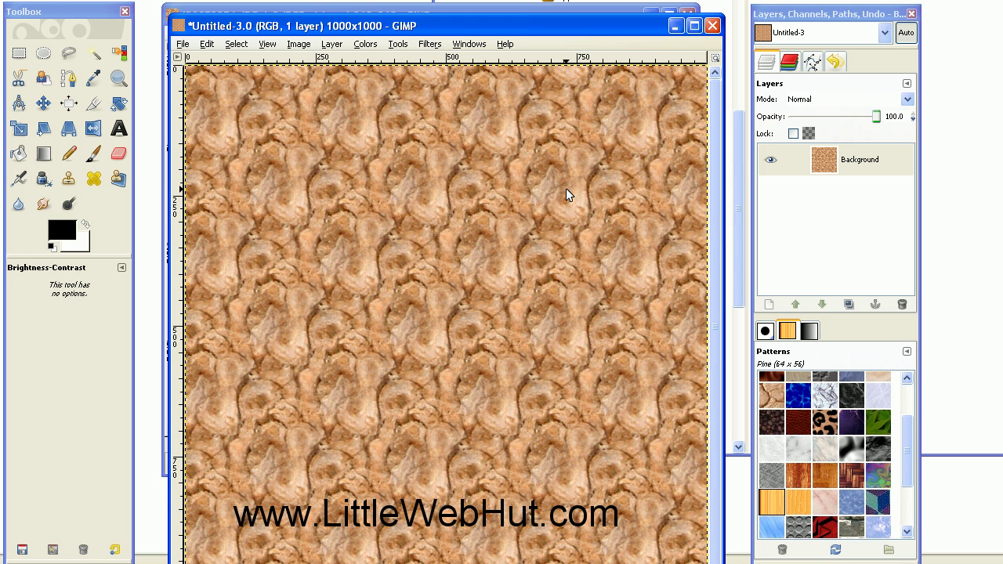
pyautogui.press('1')
pyautogui.press('2')
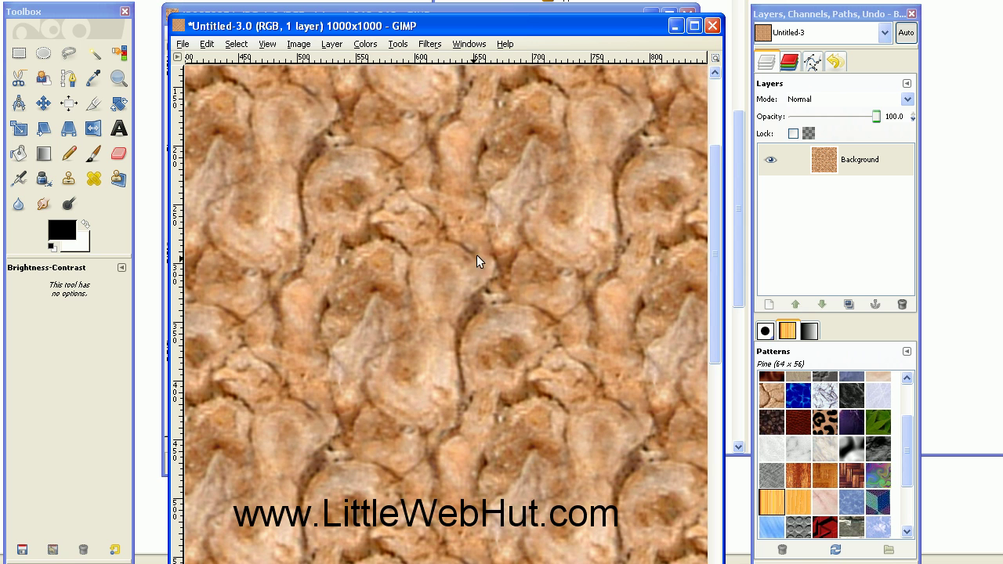
pyautogui.click(713, 25)
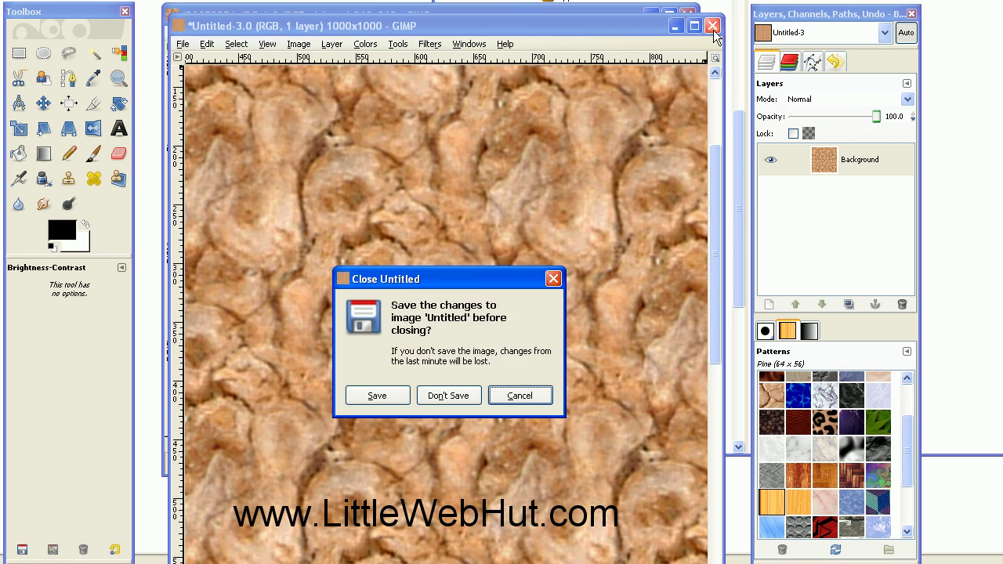
pyautogui.click(456, 399)
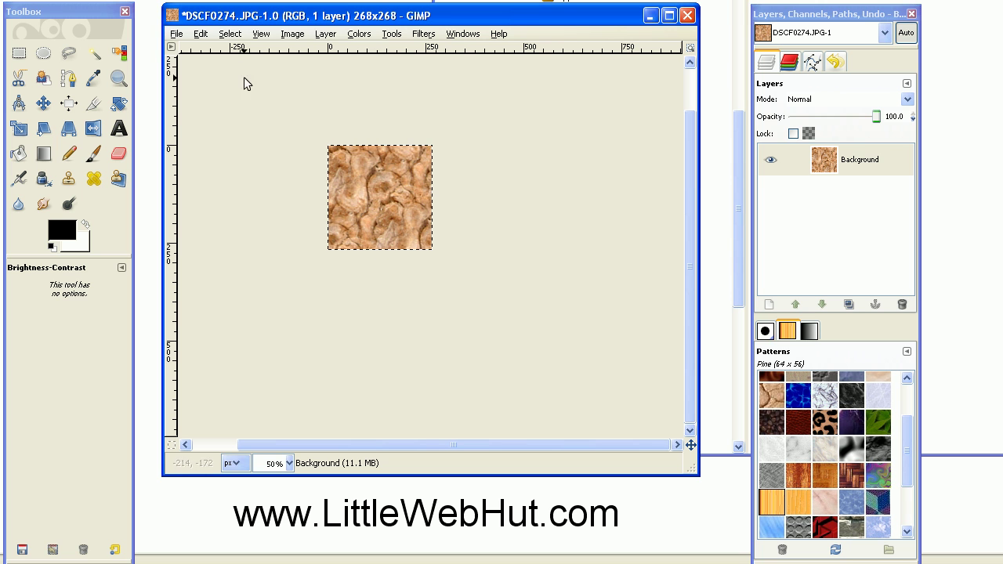
# Step: Check the Patterns folder locations under Preferences > Folders, then cancel without changes
pyautogui.click(201, 34)
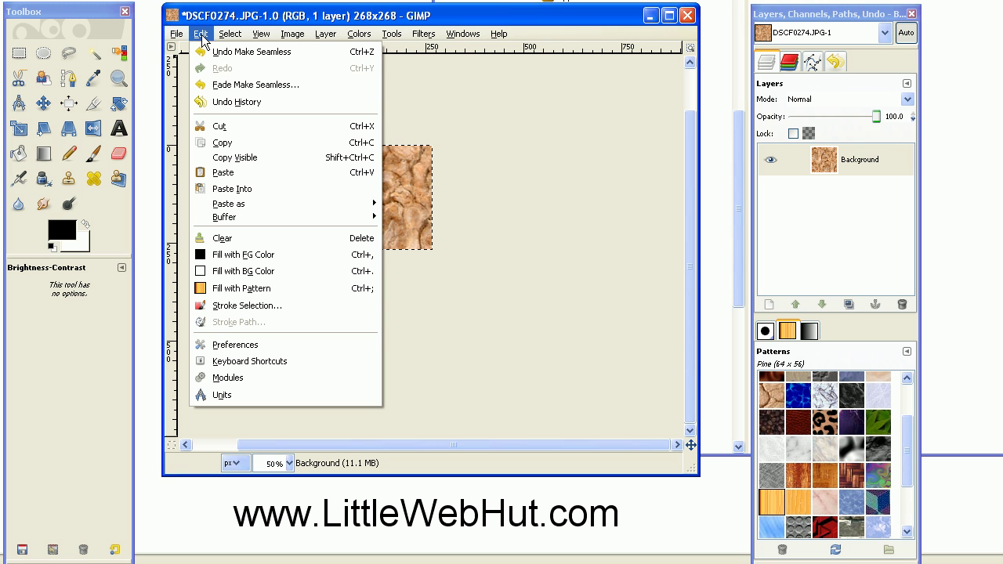
pyautogui.click(236, 349)
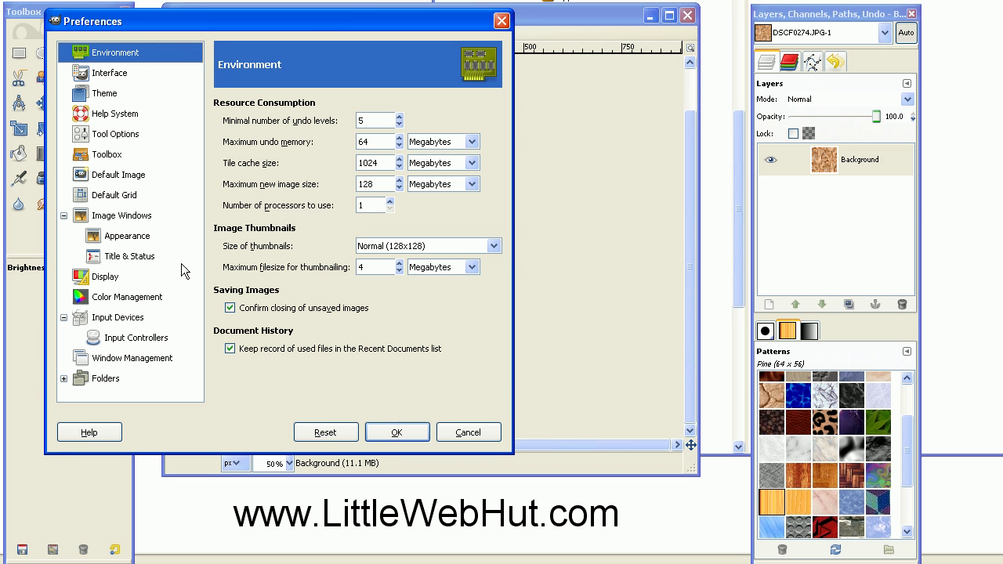
pyautogui.click(64, 378)
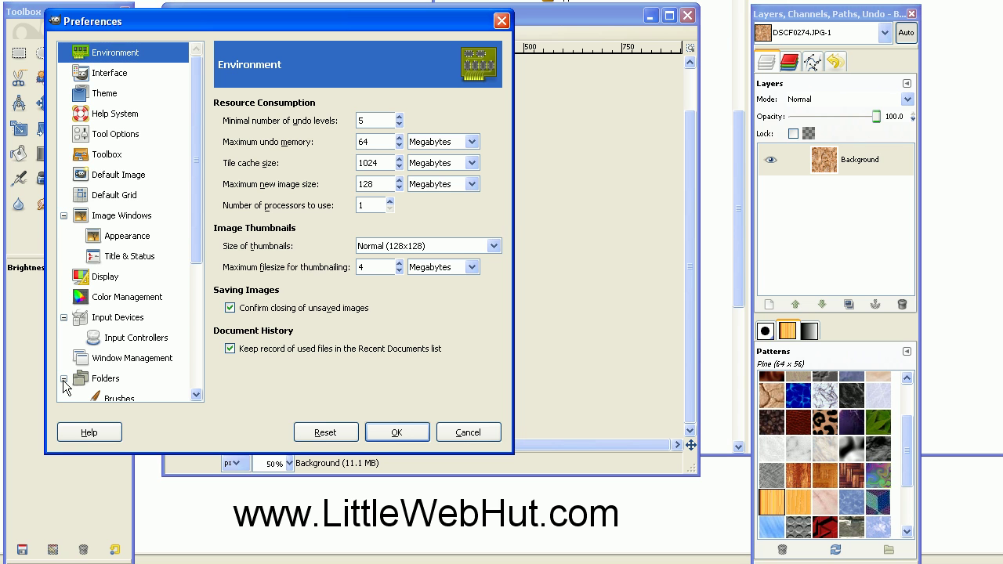
pyautogui.moveTo(197, 240); pyautogui.dragTo(197, 337)
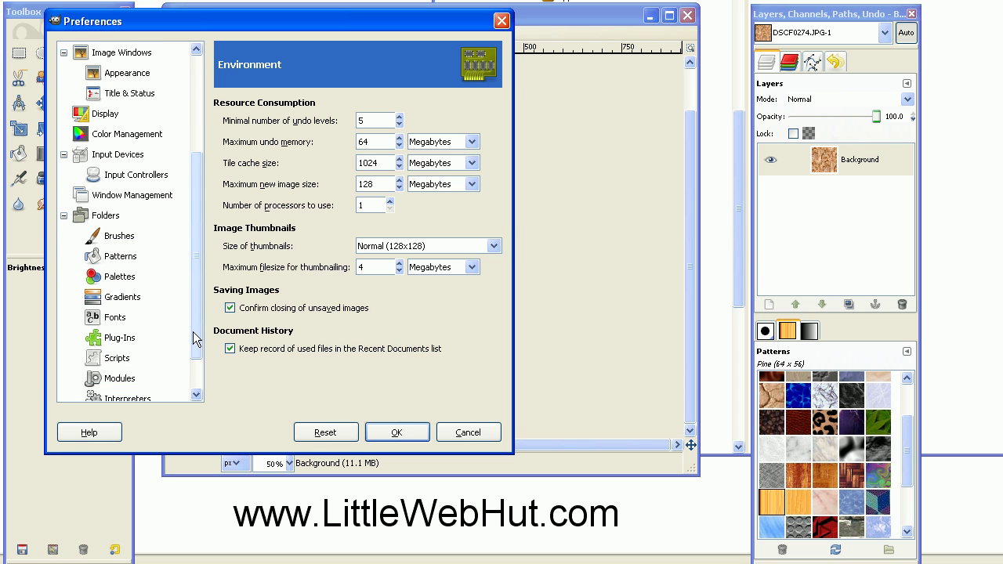
pyautogui.click(105, 262)
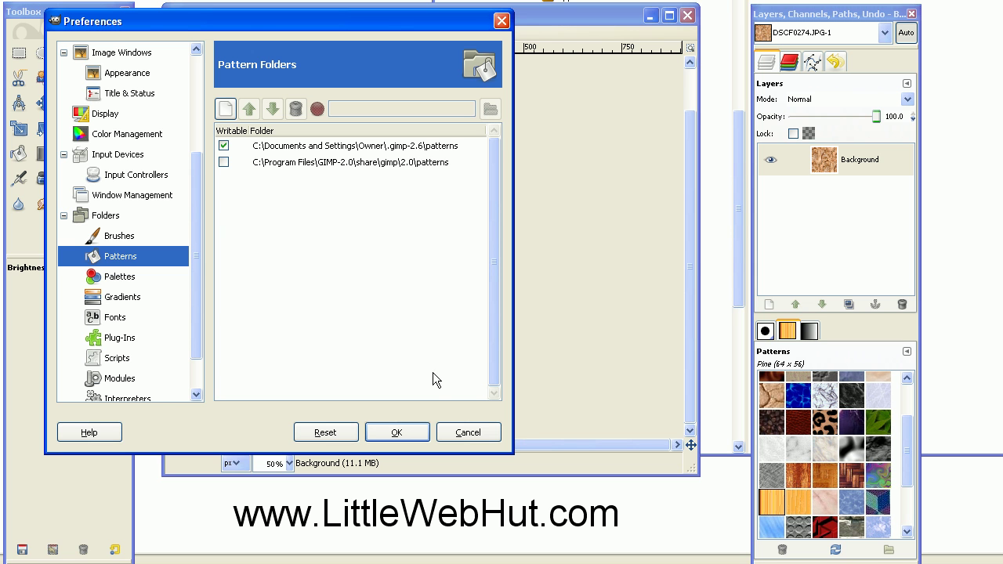
pyautogui.click(463, 432)
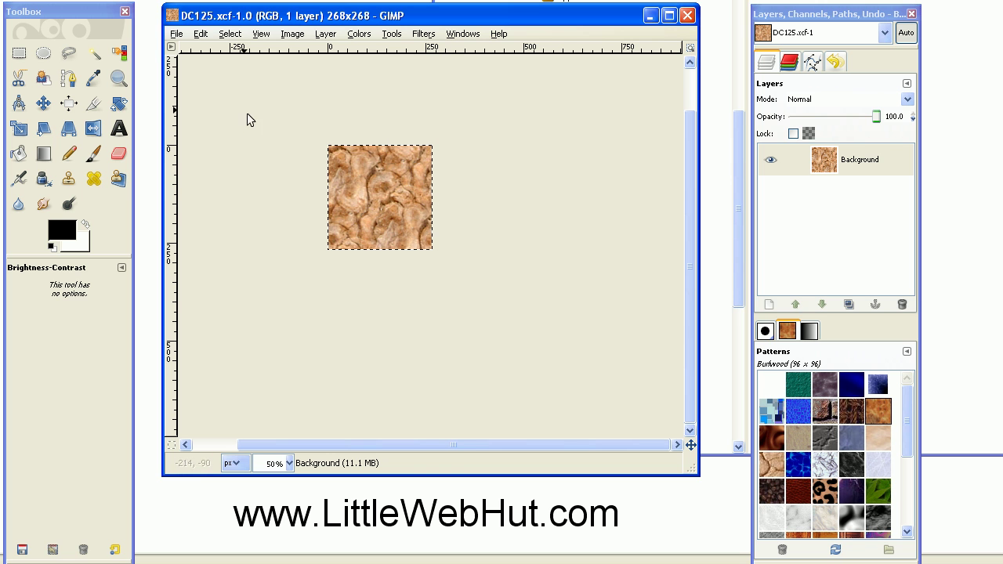
# Step: Start Save As and browse to C:/Documents and Settings/Owner/.gimp-2.6/patterns
pyautogui.click(178, 34)
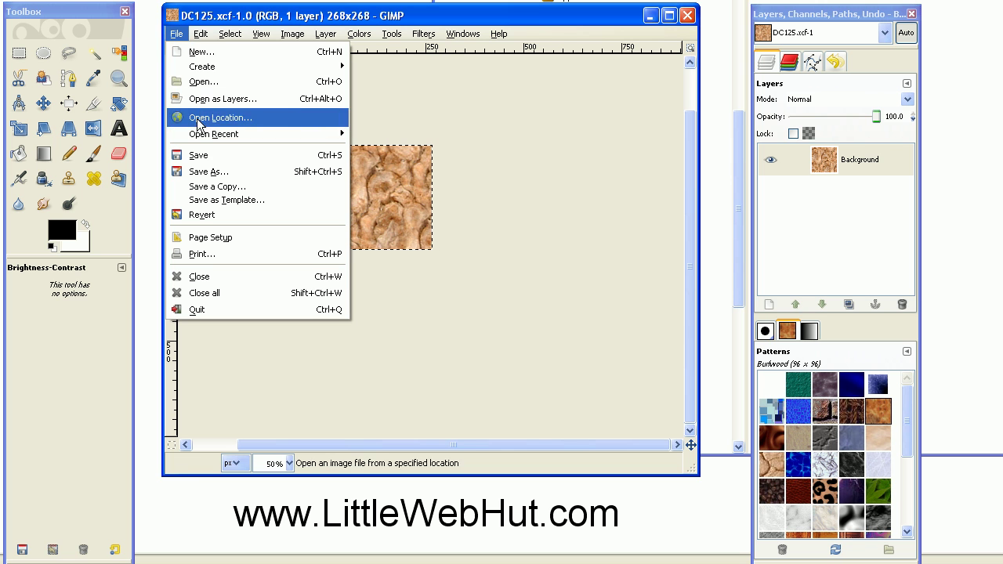
pyautogui.click(206, 172)
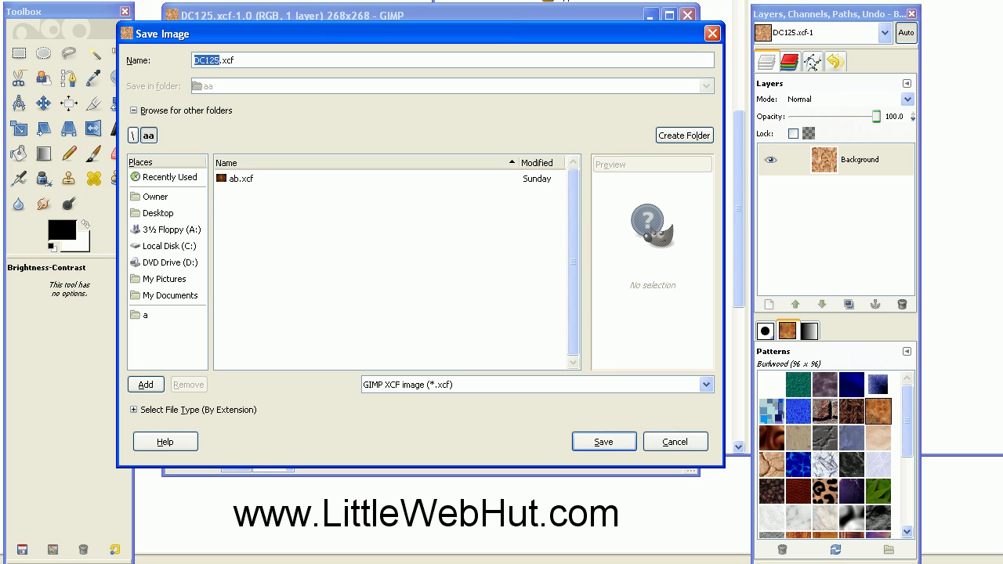
pyautogui.click(176, 246)
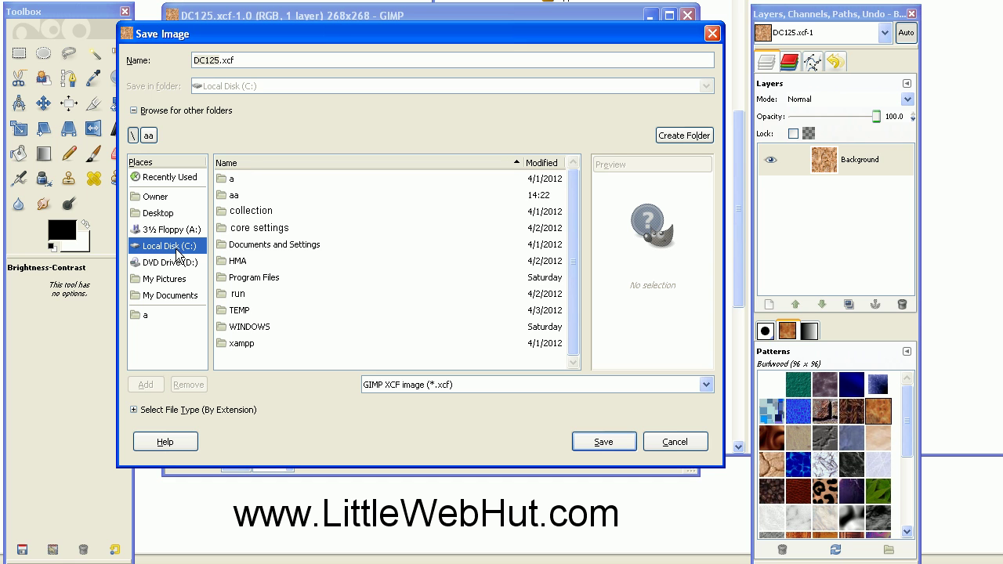
pyautogui.click(227, 245)
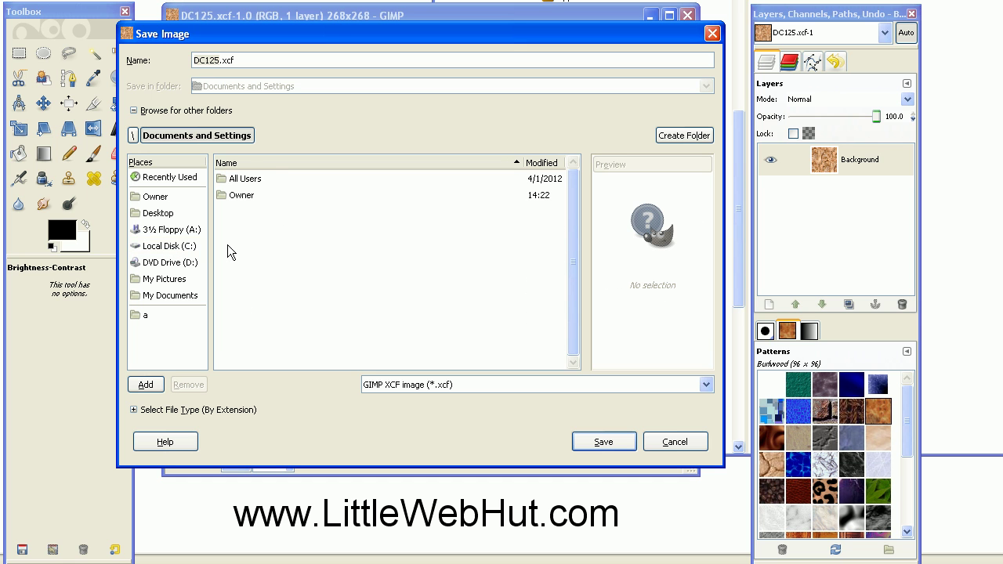
pyautogui.doubleClick(226, 198)
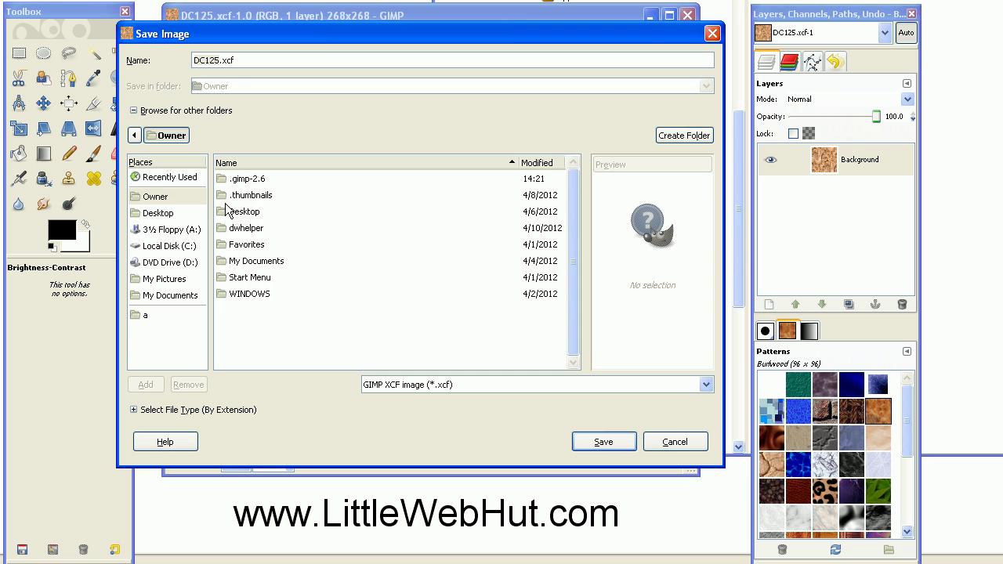
pyautogui.doubleClick(228, 179)
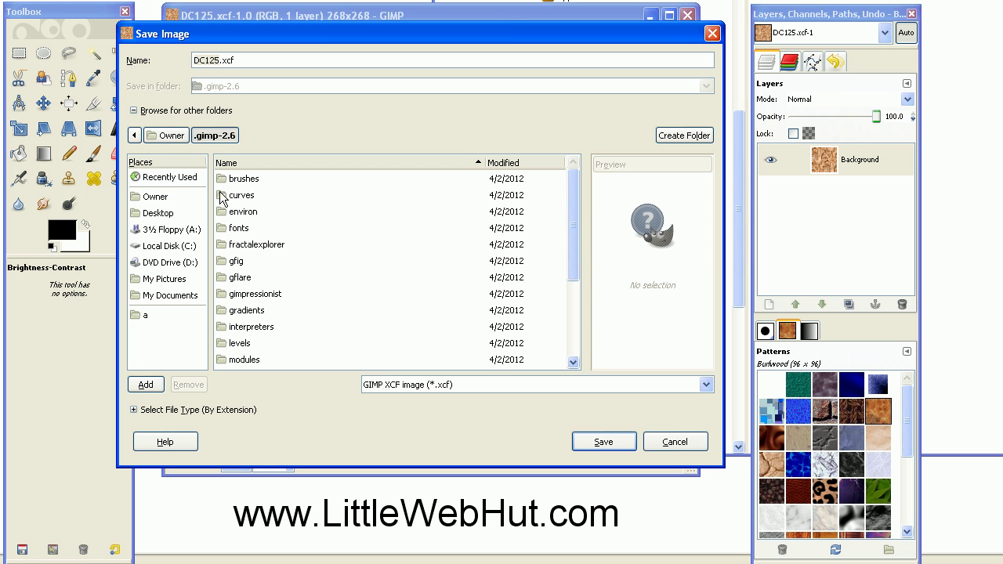
pyautogui.moveTo(576, 242); pyautogui.dragTo(574, 292)
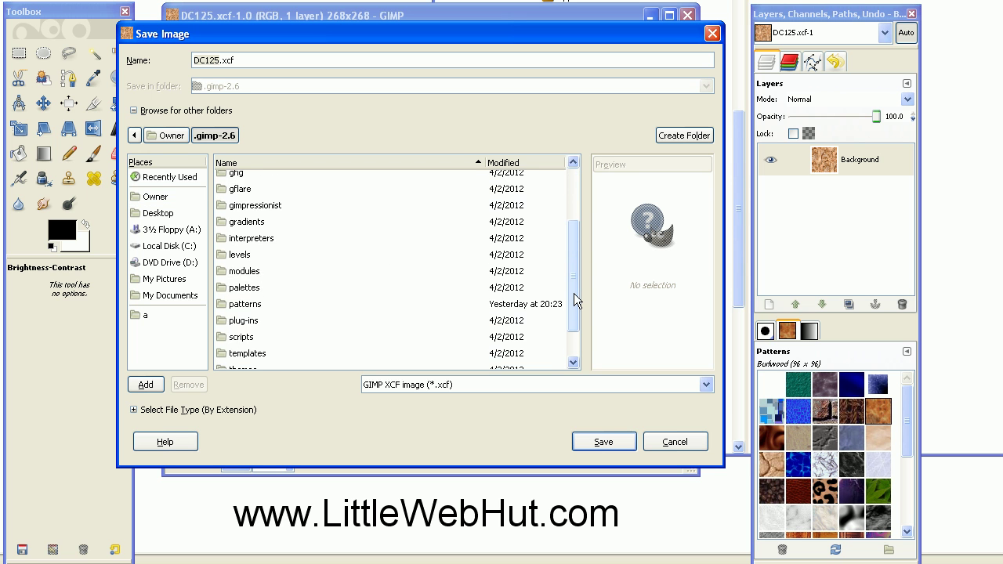
pyautogui.click(224, 309)
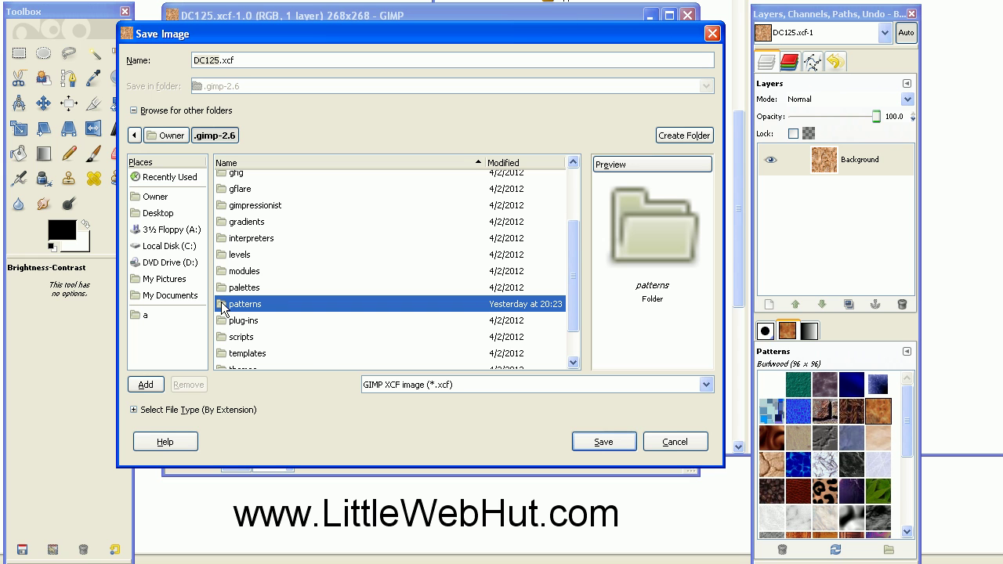
pyautogui.doubleClick(224, 306)
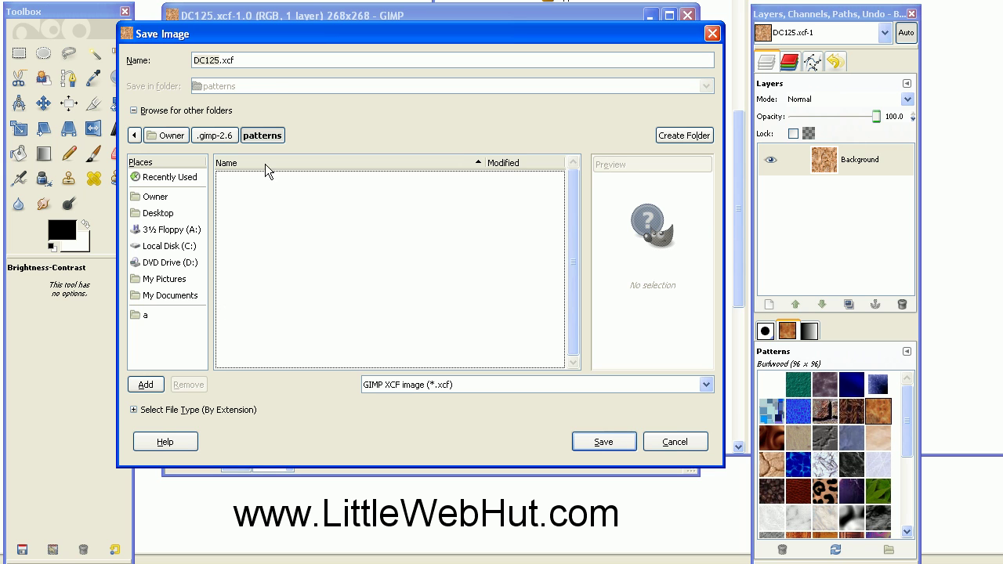
# Step: Replace the file name with demo.pat
pyautogui.tripleClick(268, 60)
pyautogui.press('BackSpace')
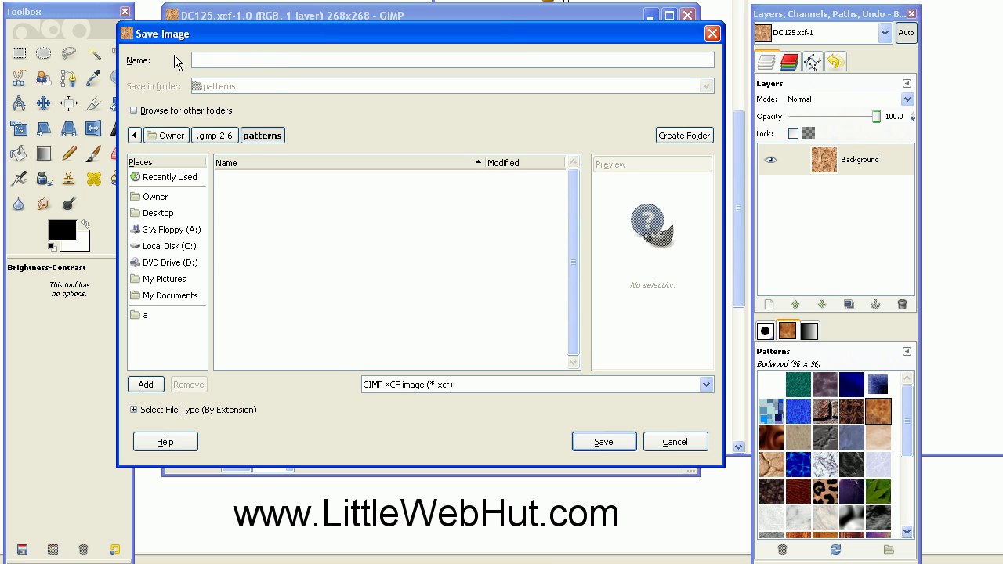
pyautogui.write('demo.pat')
# Step: Save demo.pat with the pattern description 'Demo Pattern'
pyautogui.click(613, 443)
pyautogui.moveTo(316, 92); pyautogui.dragTo(329, 120)
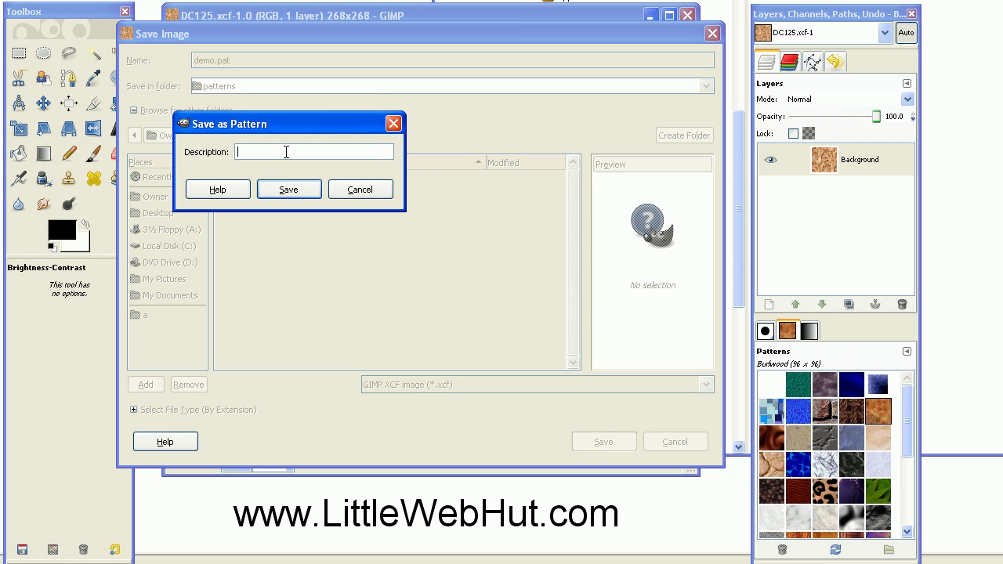
pyautogui.write('Demo Pattern')
pyautogui.click(282, 191)
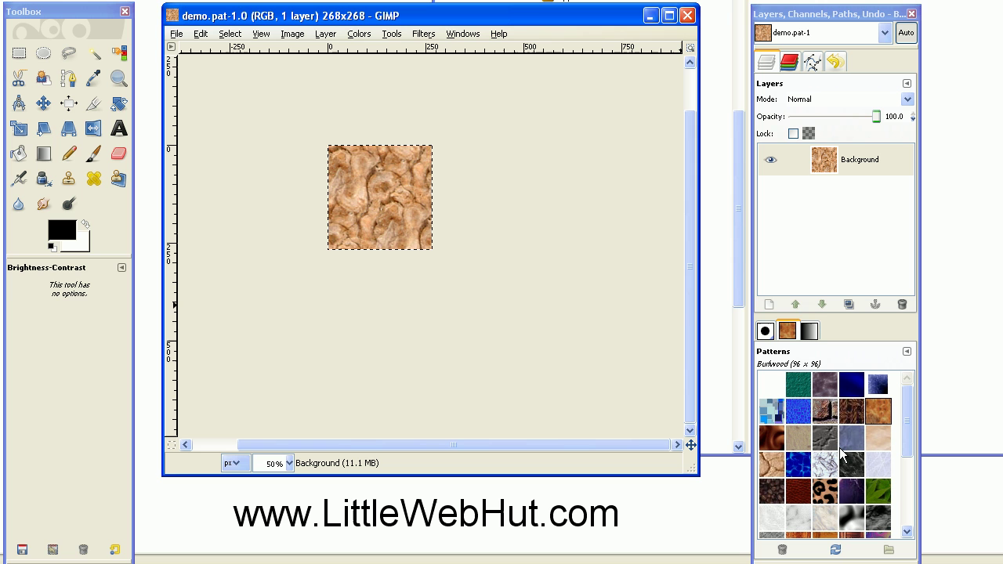
# Step: Open the Patterns dockable dialog and refresh it so the new pattern loads
pyautogui.click(460, 35)
pyautogui.moveTo(486, 66)
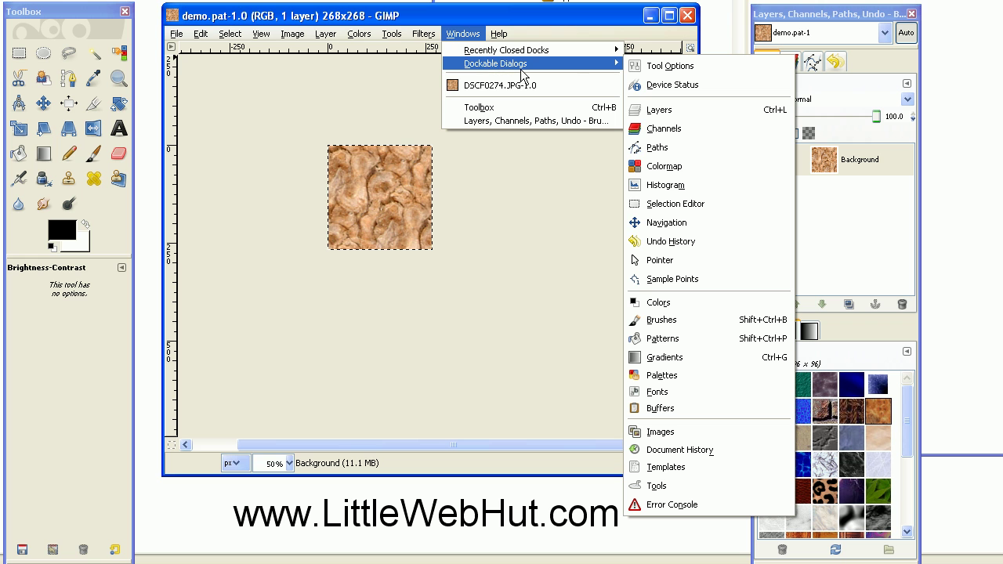
pyautogui.click(676, 342)
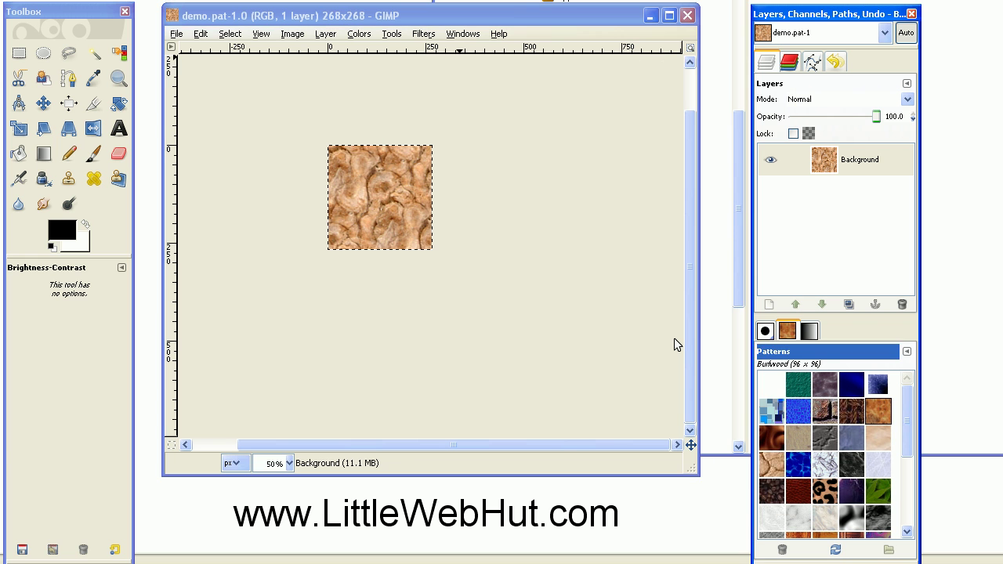
pyautogui.click(835, 551)
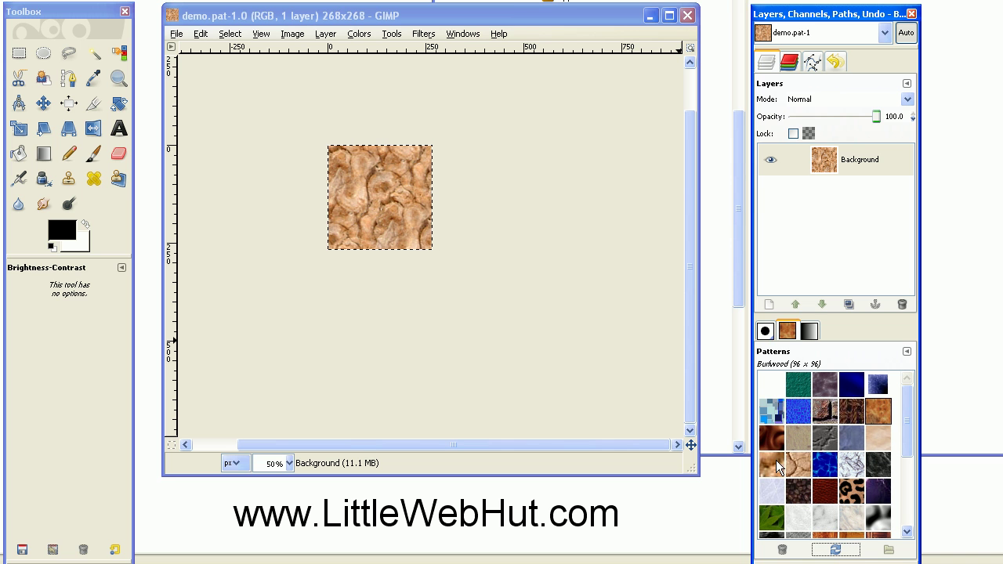
# Step: Show patterns as a list and select Demo Pattern (268 × 268)
pyautogui.click(907, 352)
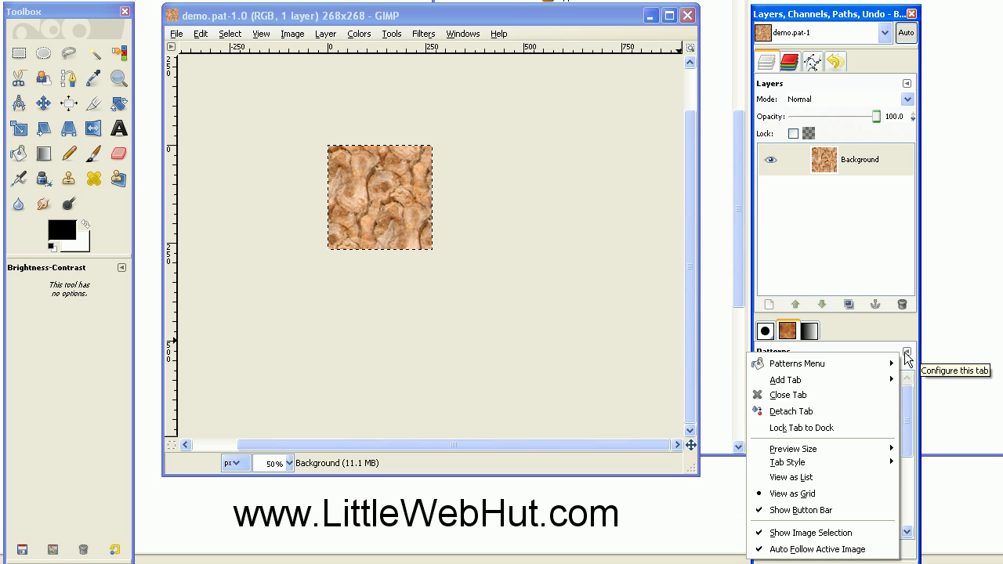
pyautogui.click(798, 480)
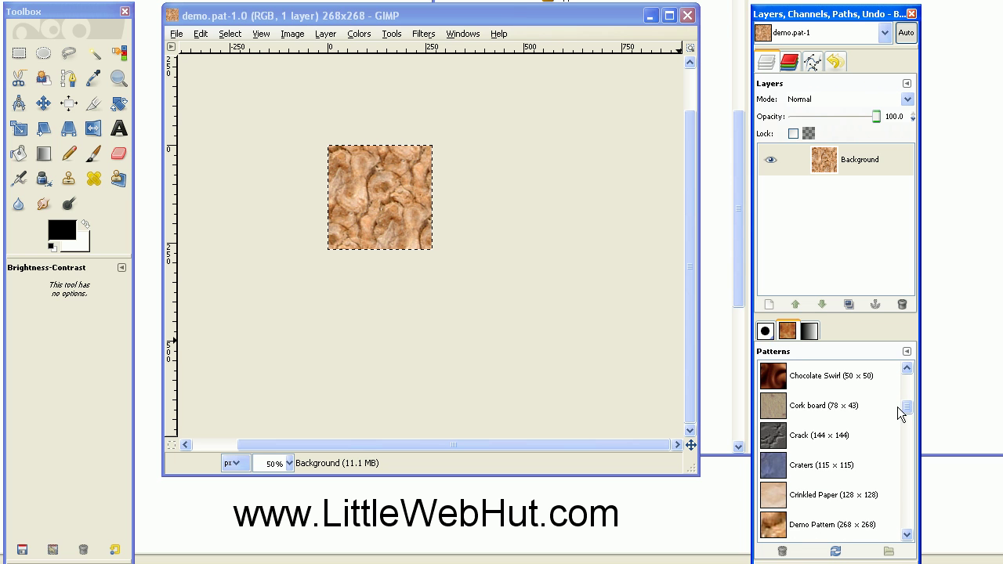
pyautogui.moveTo(907, 407); pyautogui.dragTo(906, 409)
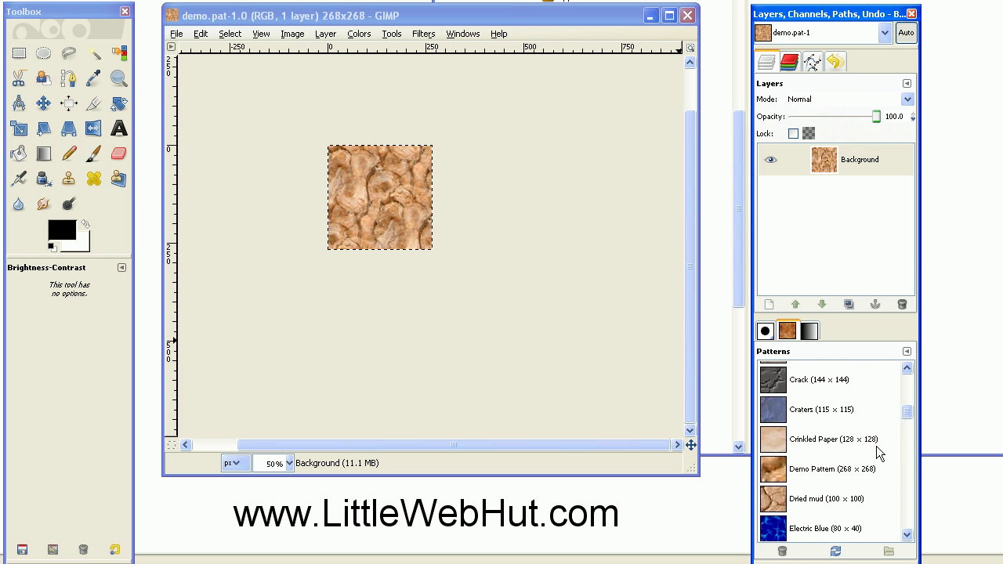
pyautogui.click(782, 467)
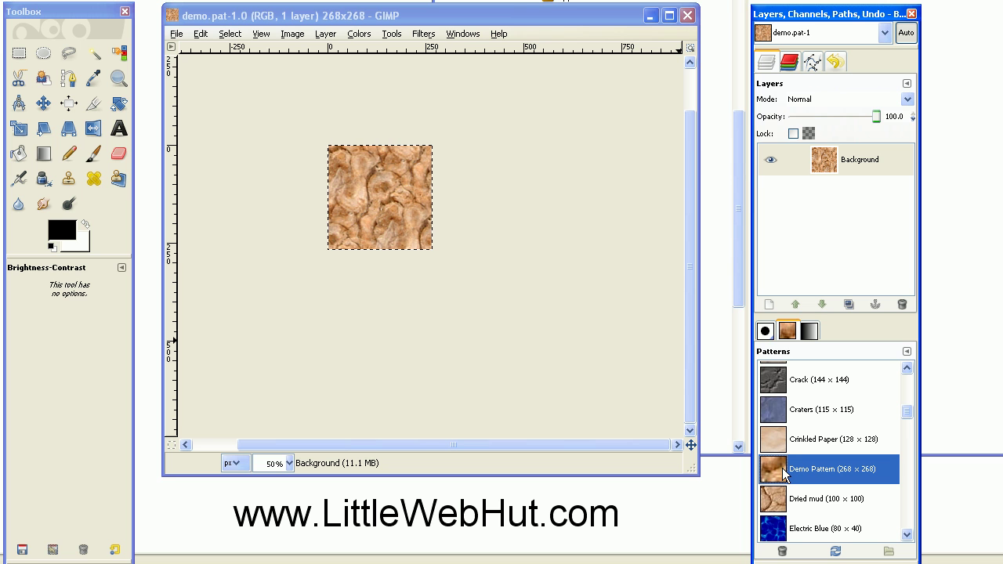
# Step: Create a 640×400 blank image, Untitled-4, and set Bucket Fill to Pattern fill
pyautogui.click(177, 34)
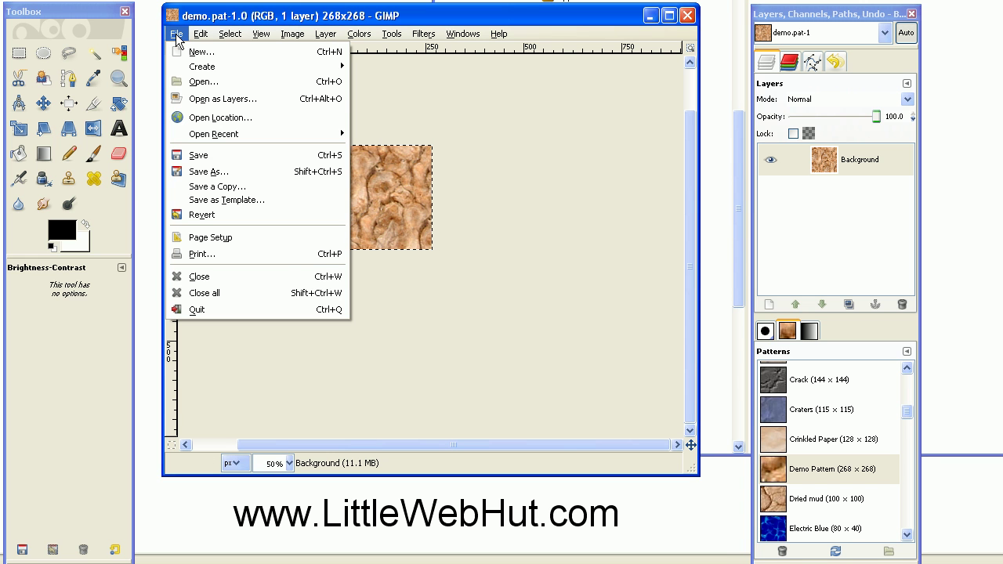
pyautogui.click(201, 51)
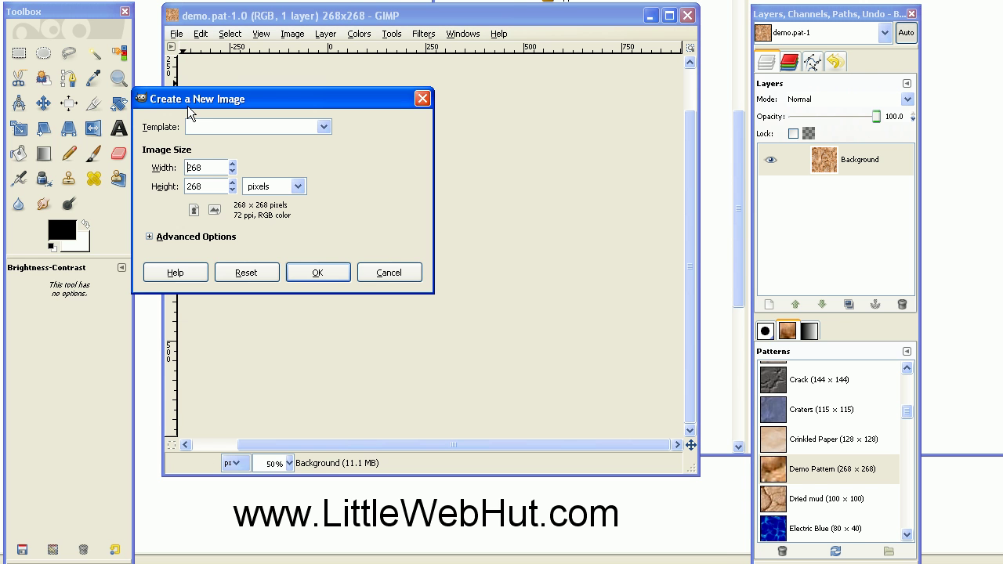
pyautogui.moveTo(206, 167); pyautogui.dragTo(176, 166)
pyautogui.write('640')
pyautogui.press('Tab')
pyautogui.write('400')
pyautogui.click(325, 273)
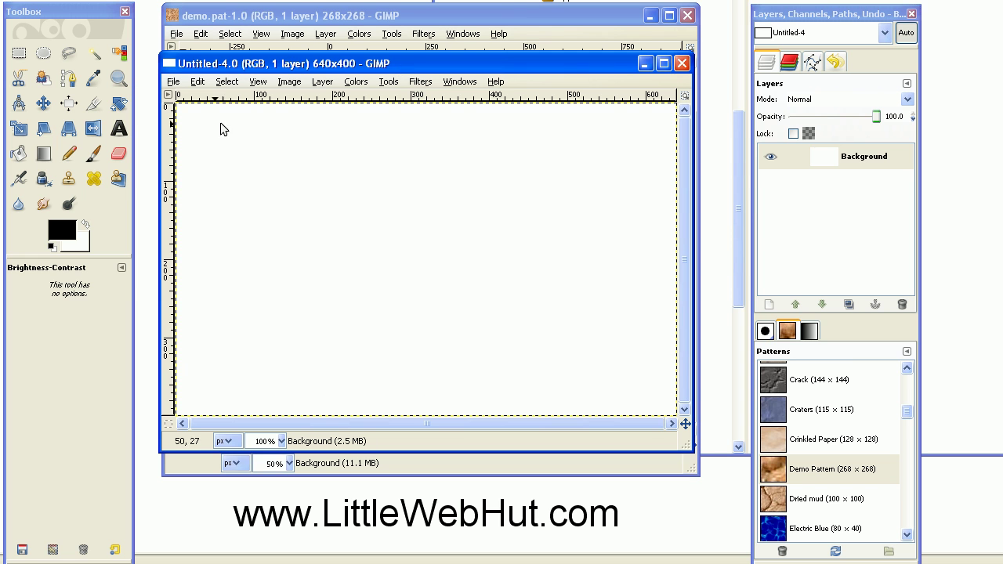
pyautogui.click(18, 154)
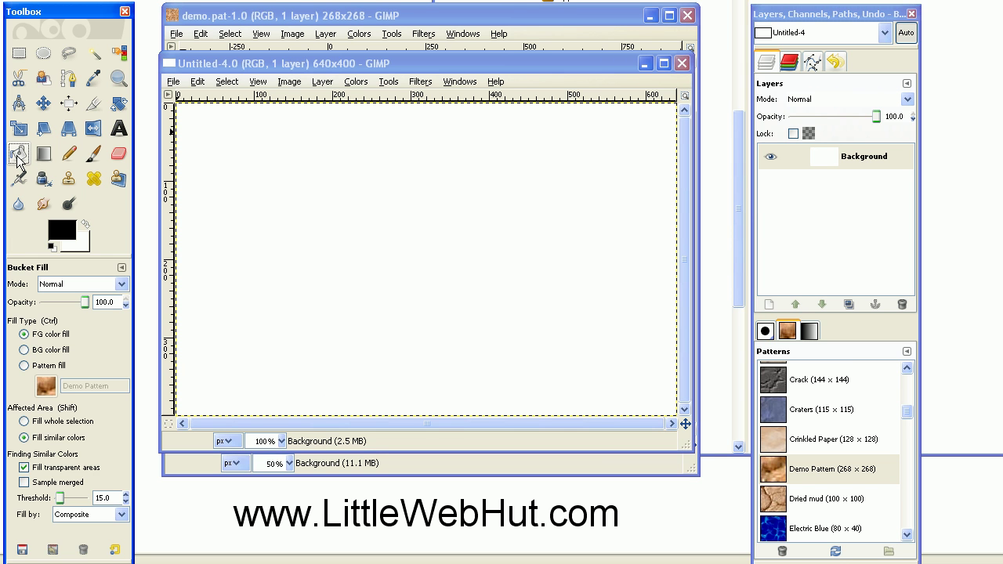
pyautogui.click(25, 366)
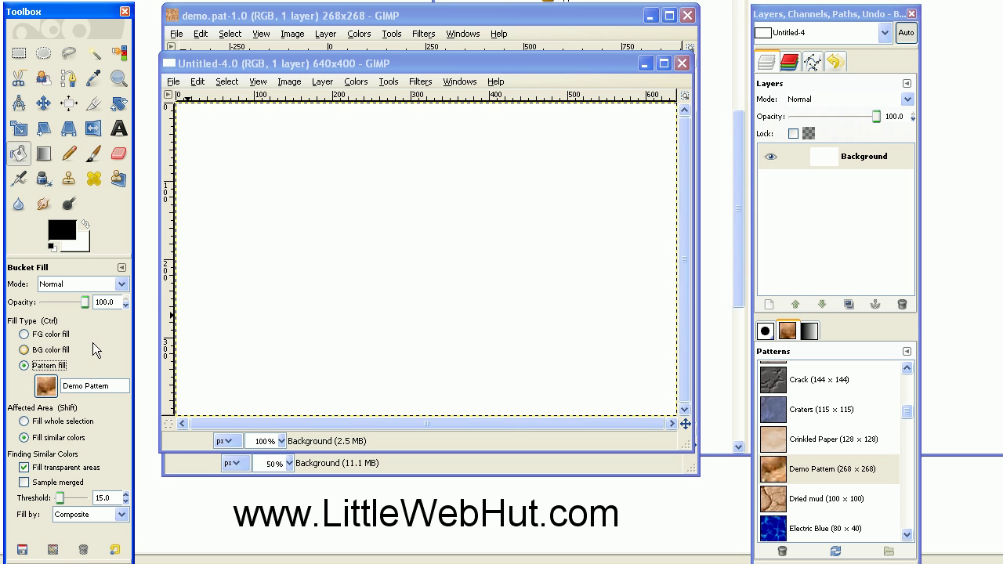
# Step: Bucket-fill the 640×400 Untitled-4 canvas with Demo Pattern and zoom in to confirm seamless tiling
pyautogui.click(291, 232)
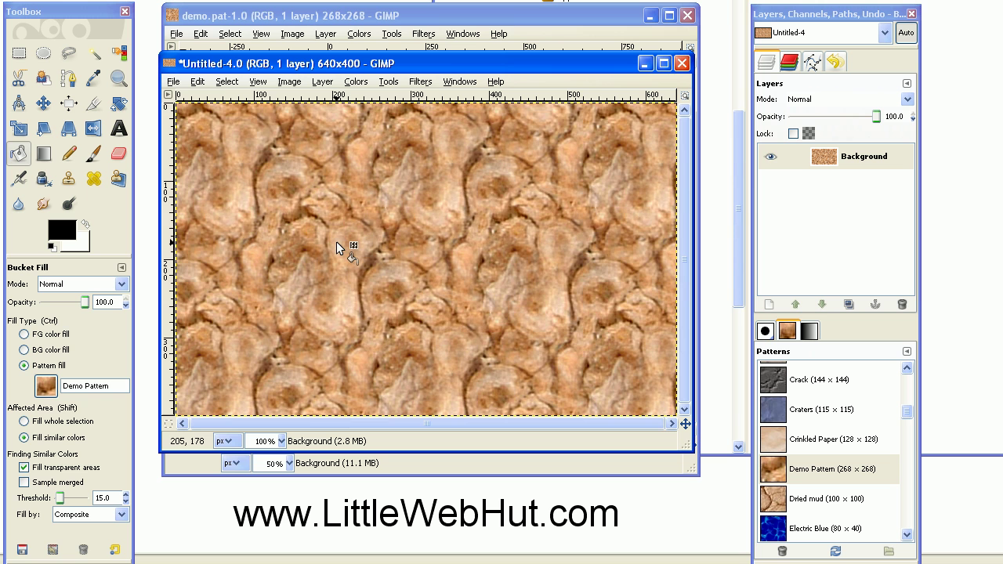
pyautogui.press('+')
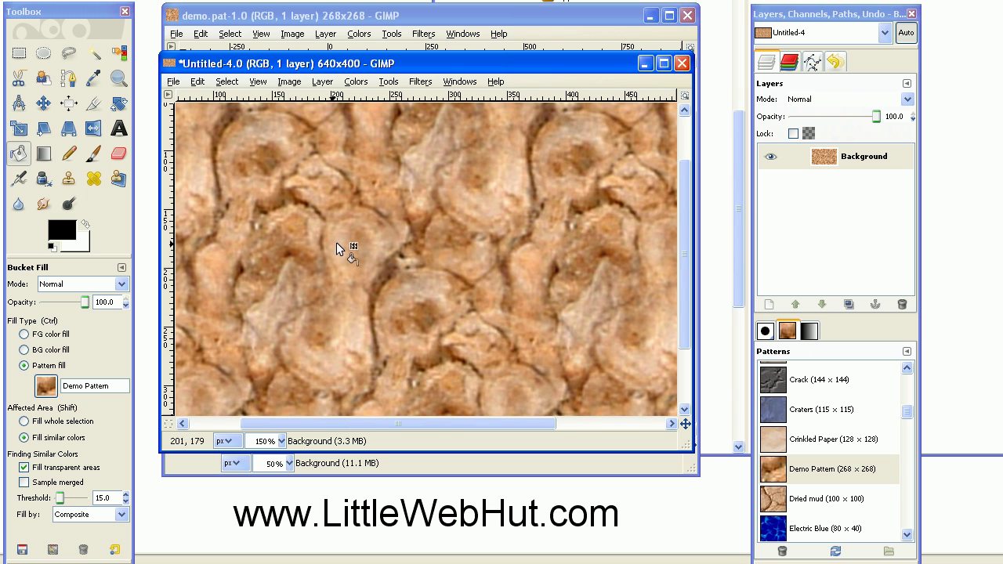
pyautogui.press('+')
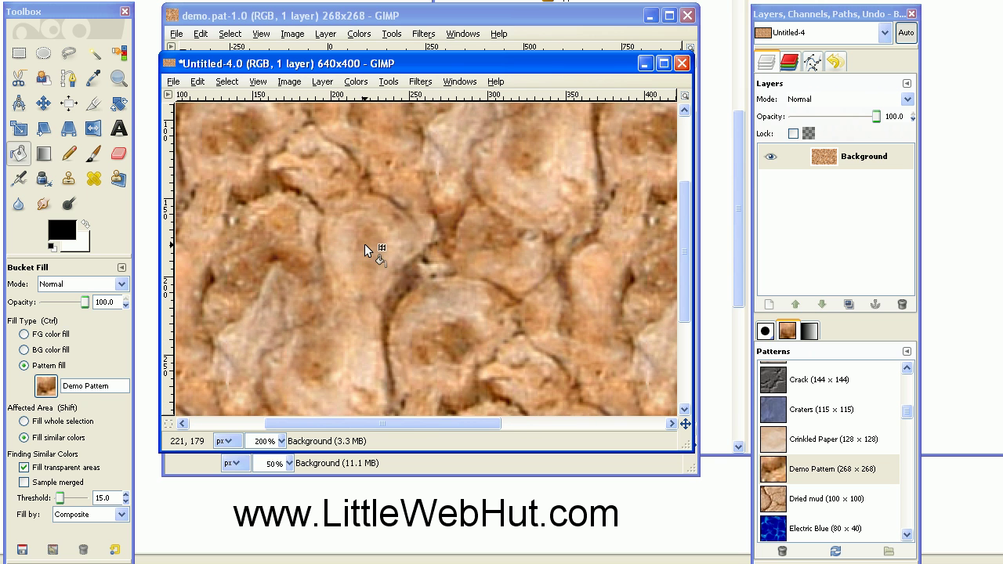
pyautogui.press('-')
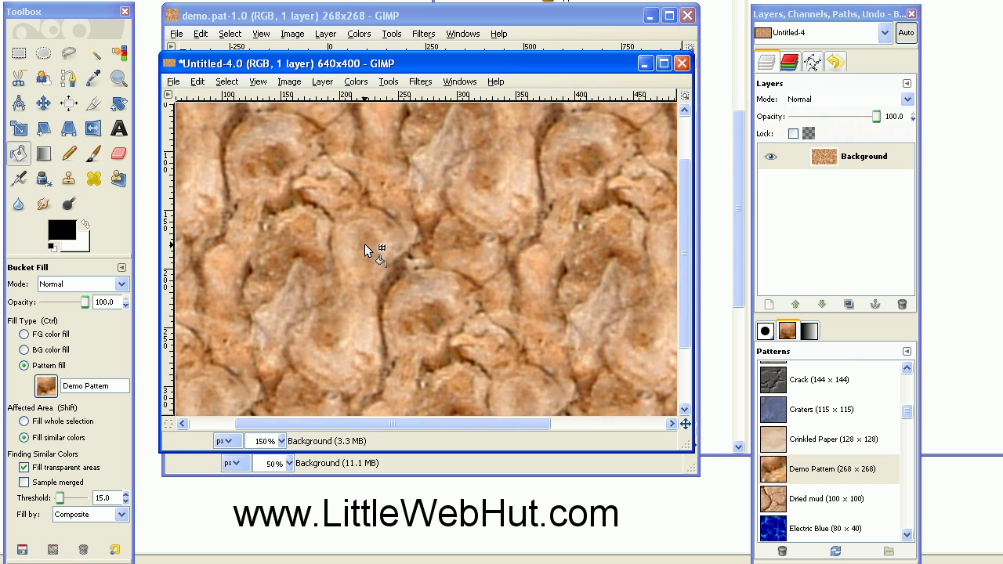
pyautogui.press('-')
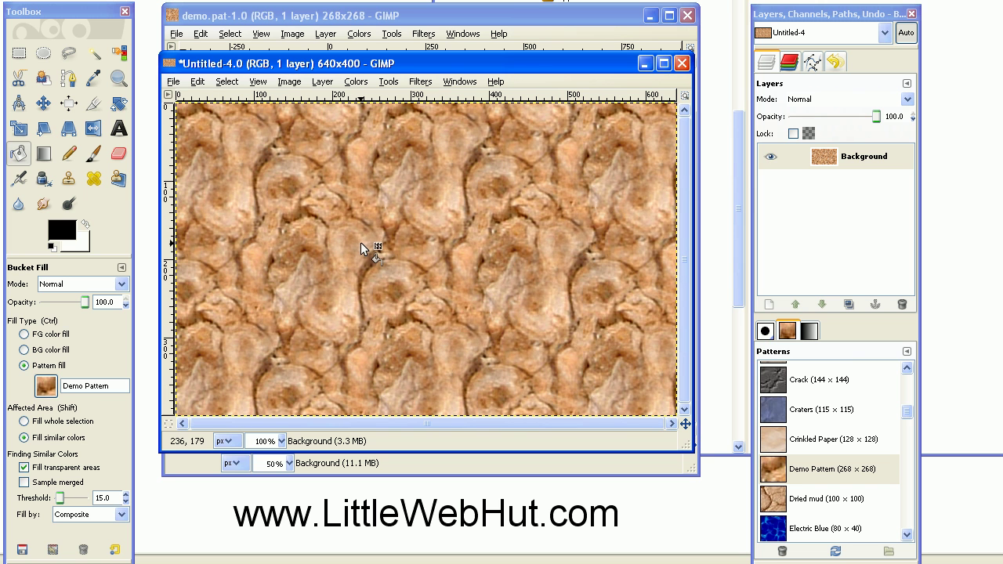